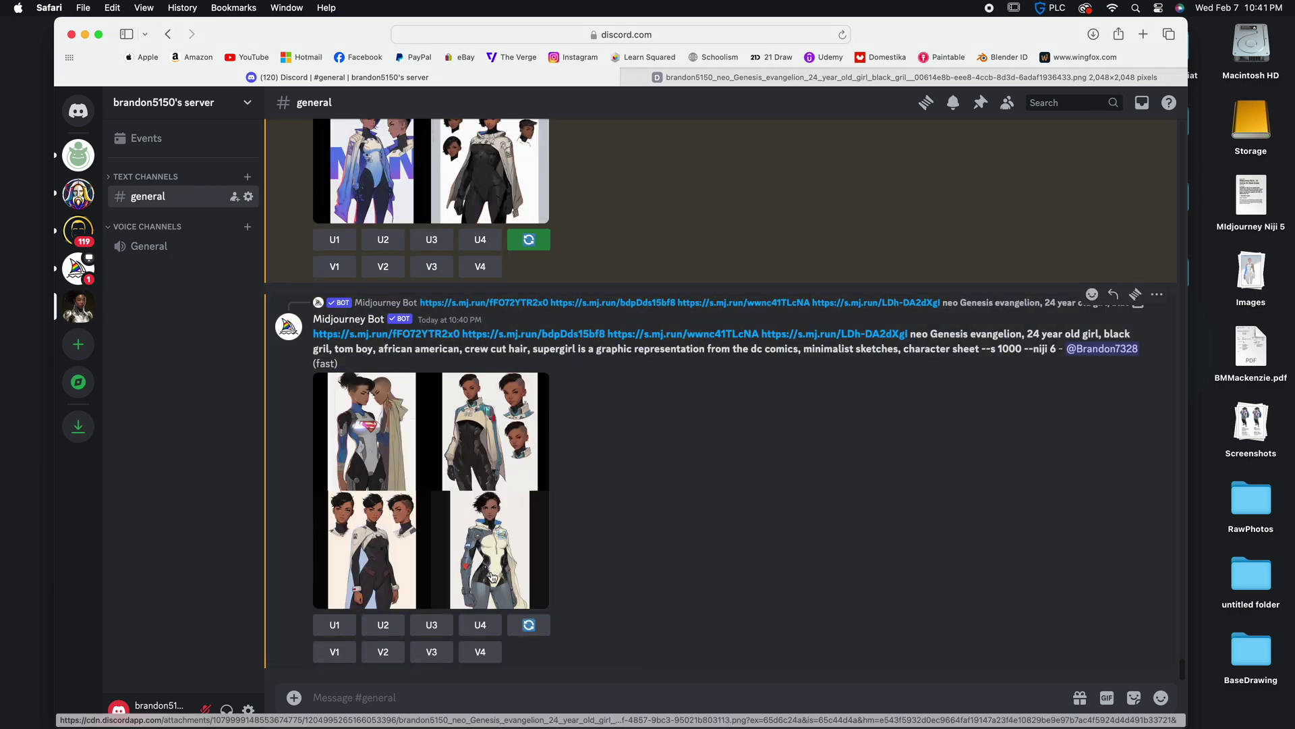
# Open the newest Niji 6 character grid full size in the browser and enlarge it.
pyautogui.click(492, 571)
pyautogui.click(464, 628)
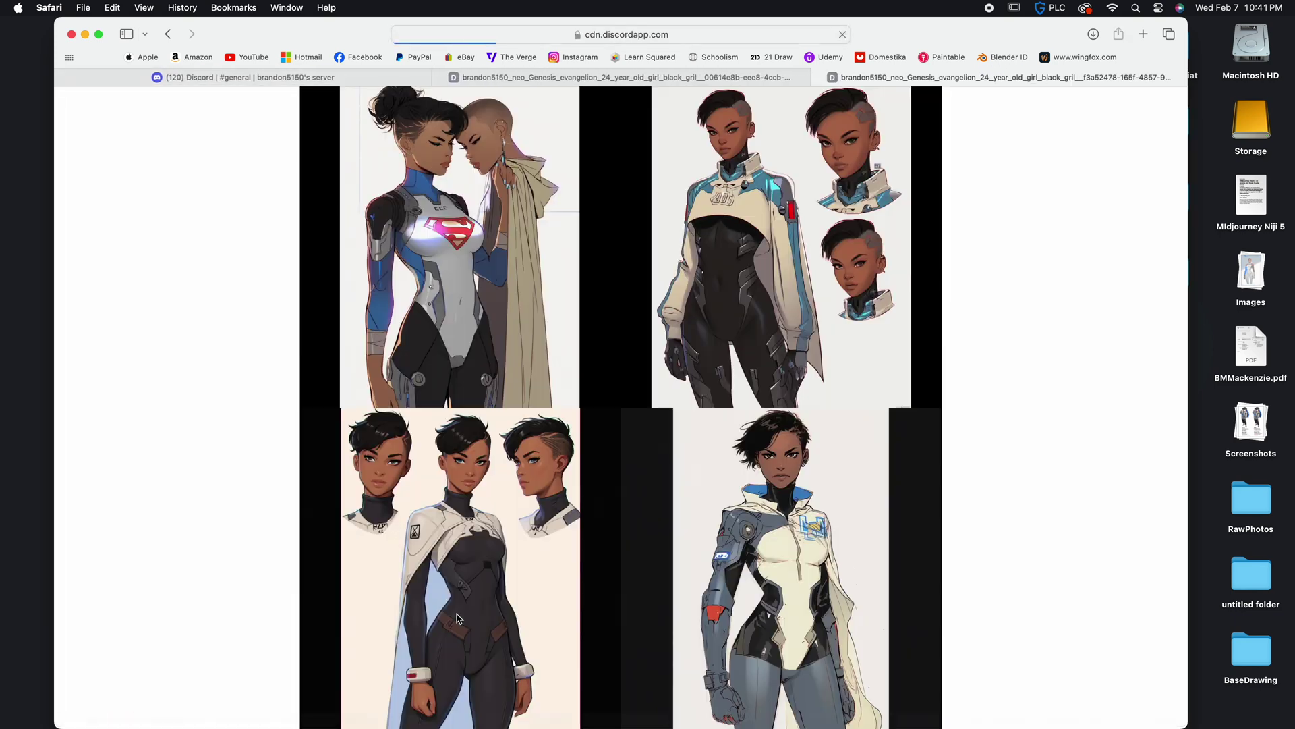
pyautogui.click(477, 340)
pyautogui.scroll(5, 477, 340)
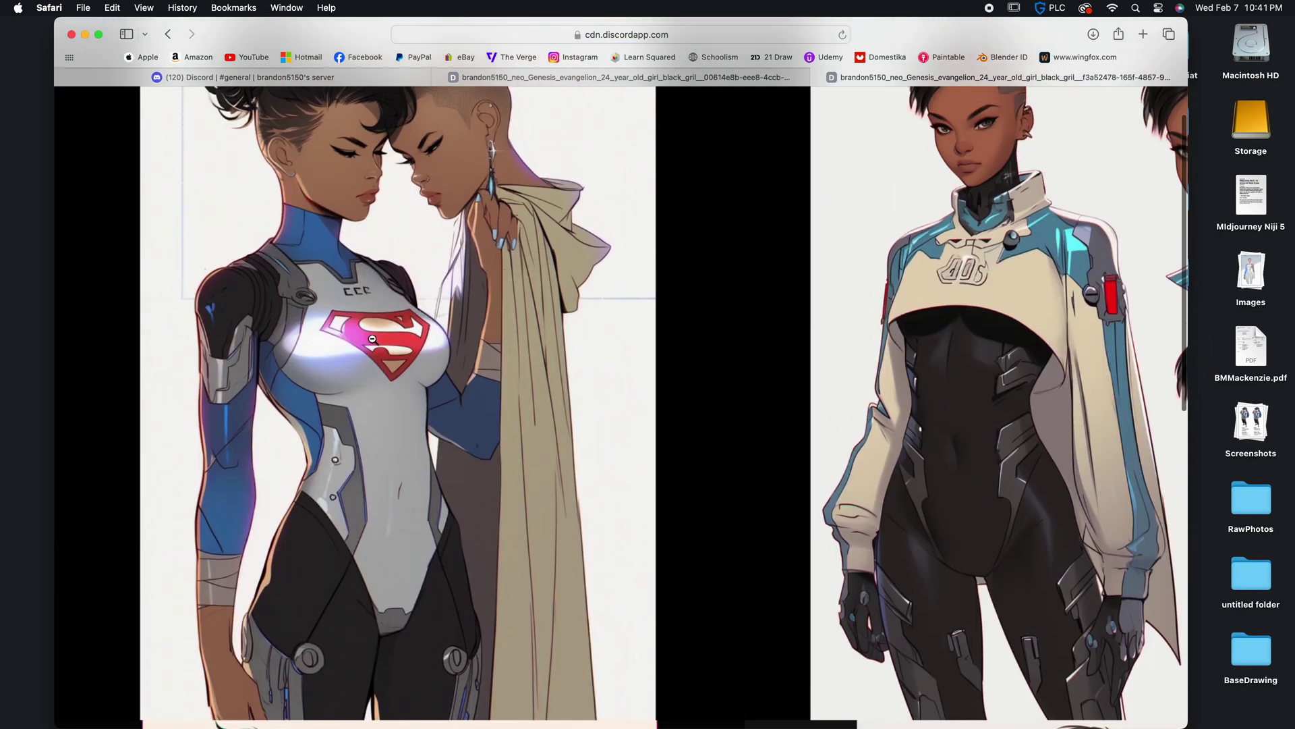
# Examine all four character designs in the enlarged Niji 6 grid, then return to the Discord channel and close the image preview.
pyautogui.hscroll(8, 368, 339)
pyautogui.scroll(2, 368, 339)
pyautogui.hscroll(-1, 368, 340)
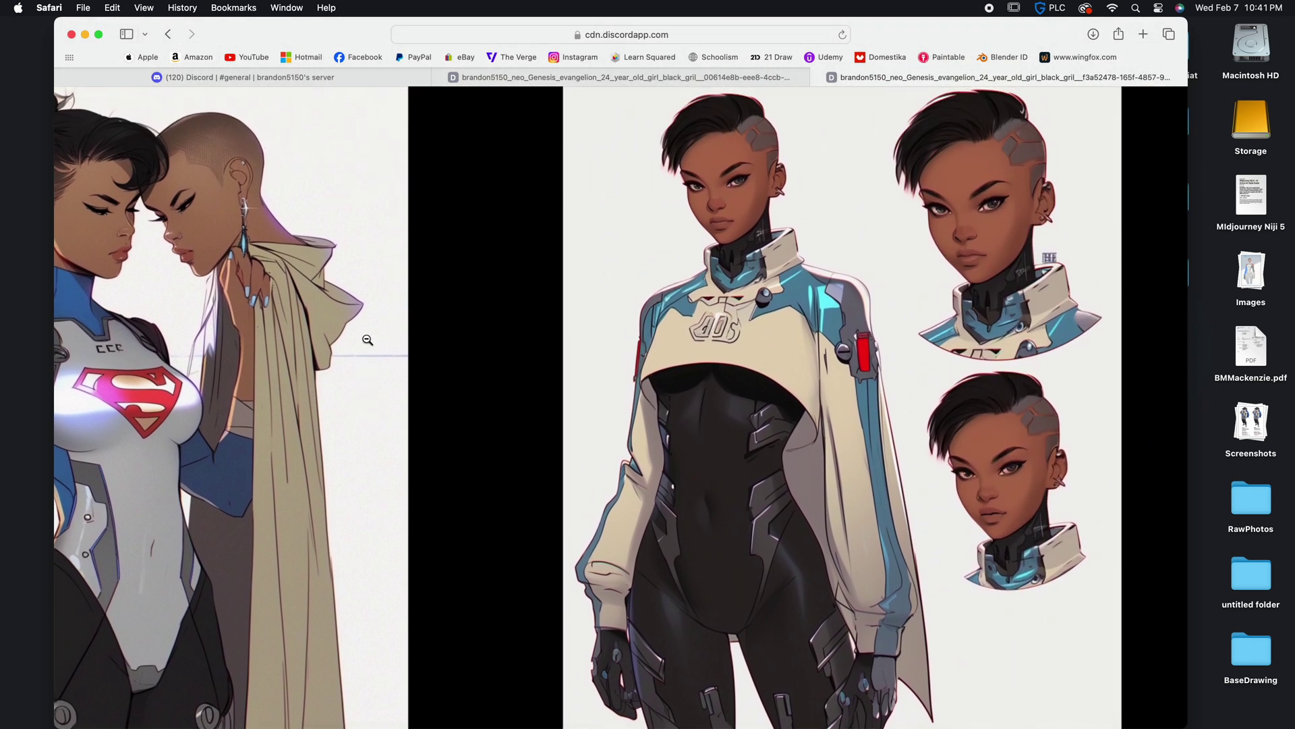
pyautogui.scroll(-10, 368, 339)
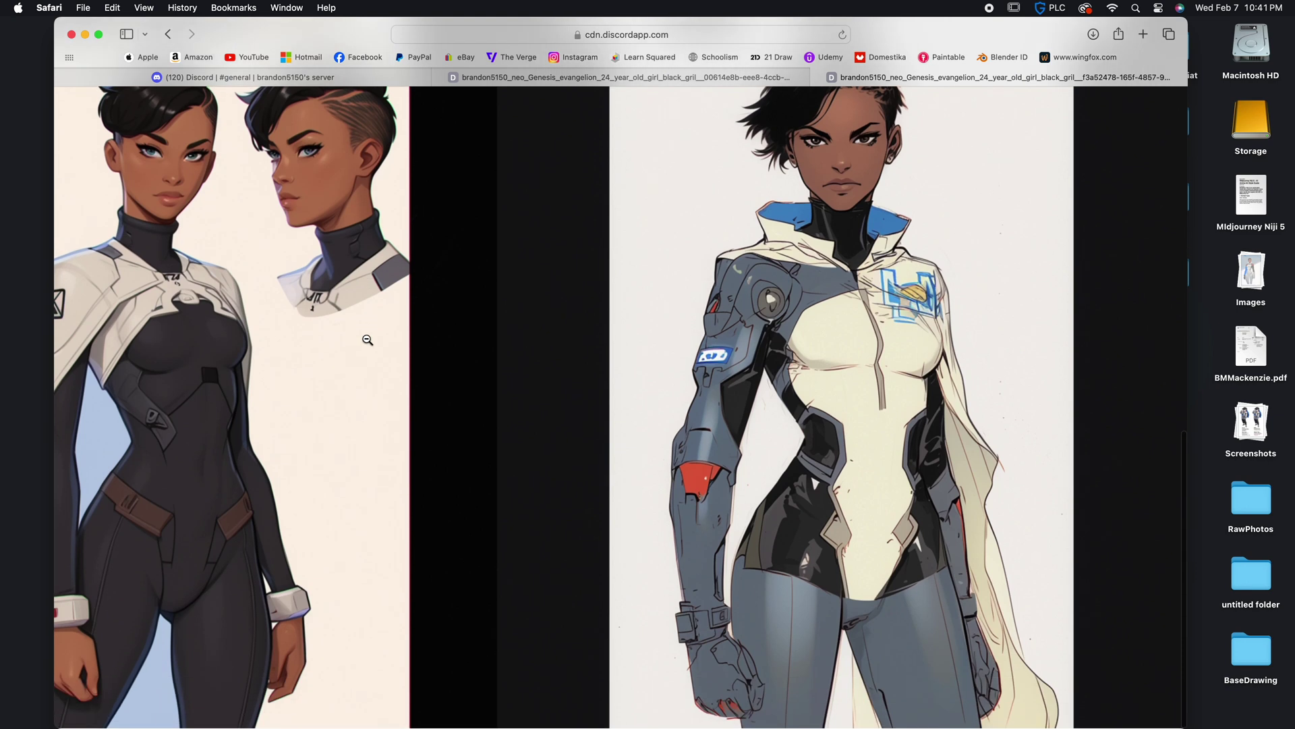
pyautogui.hscroll(-7, 368, 340)
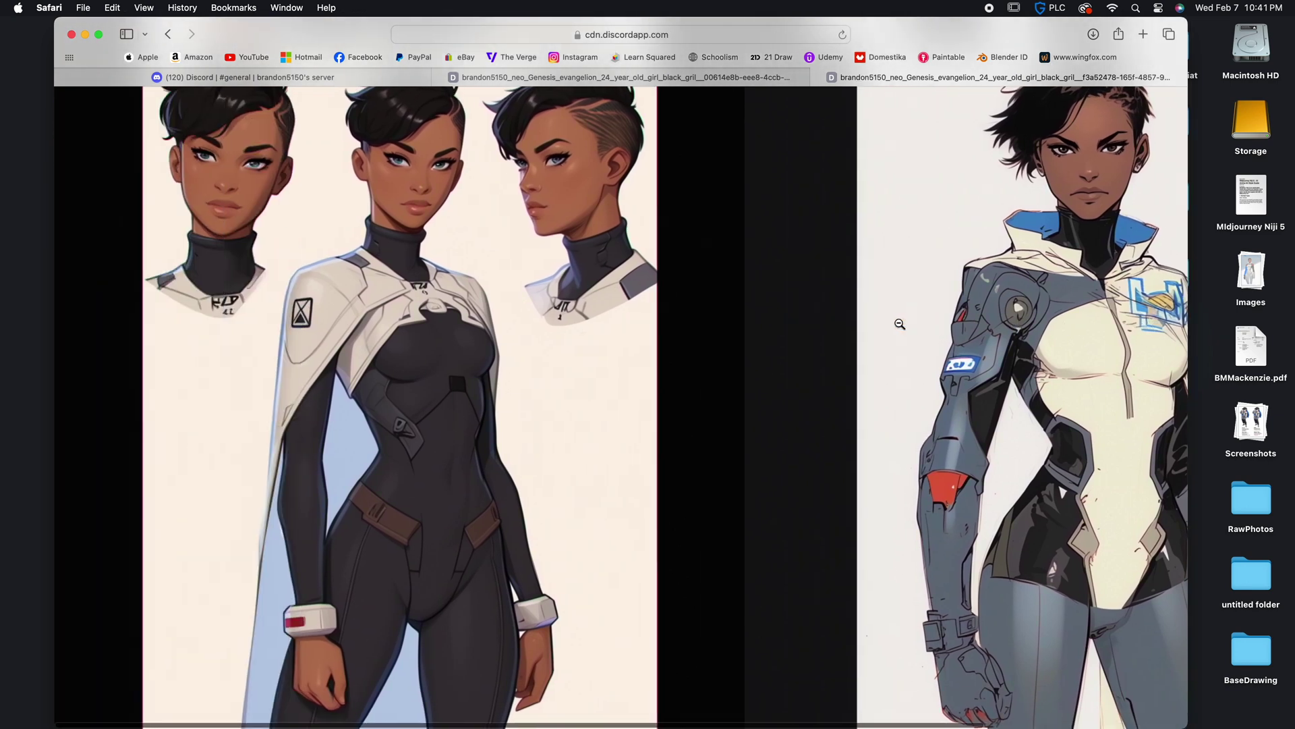
pyautogui.scroll(-1, 466, 437)
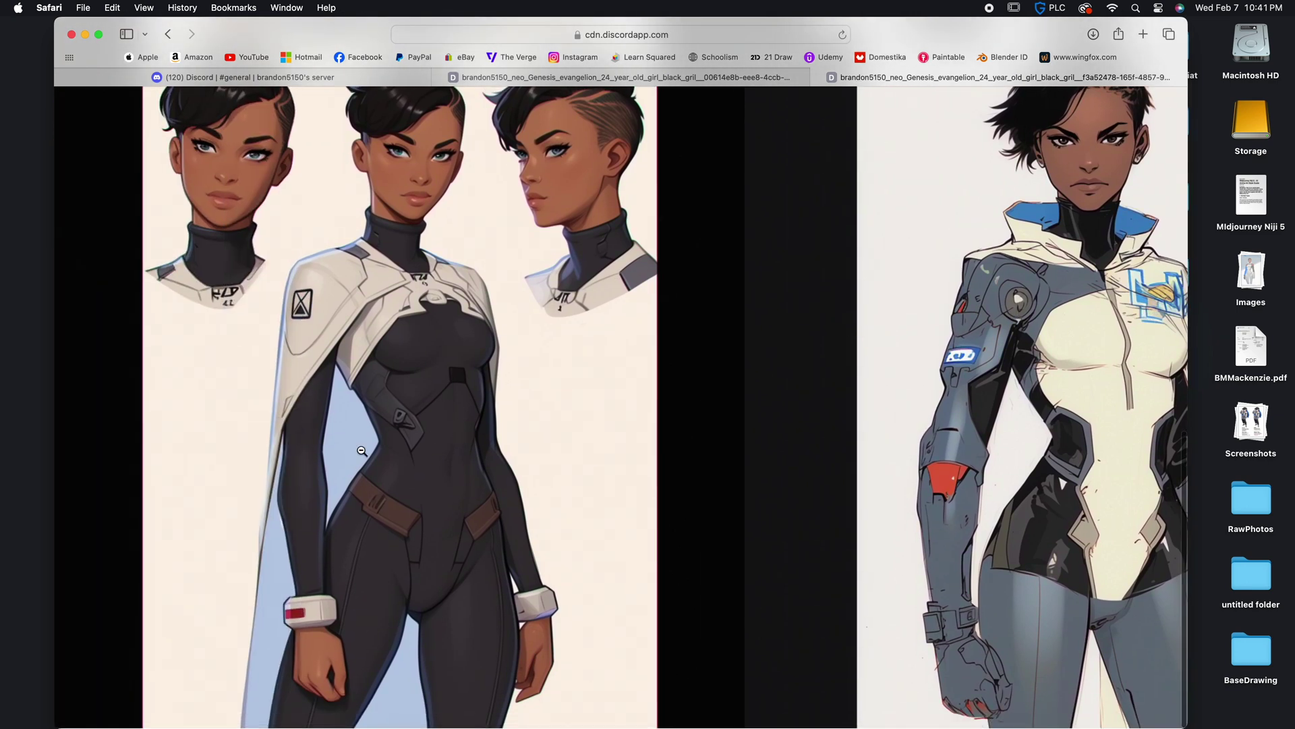
pyautogui.scroll(3, 417, 486)
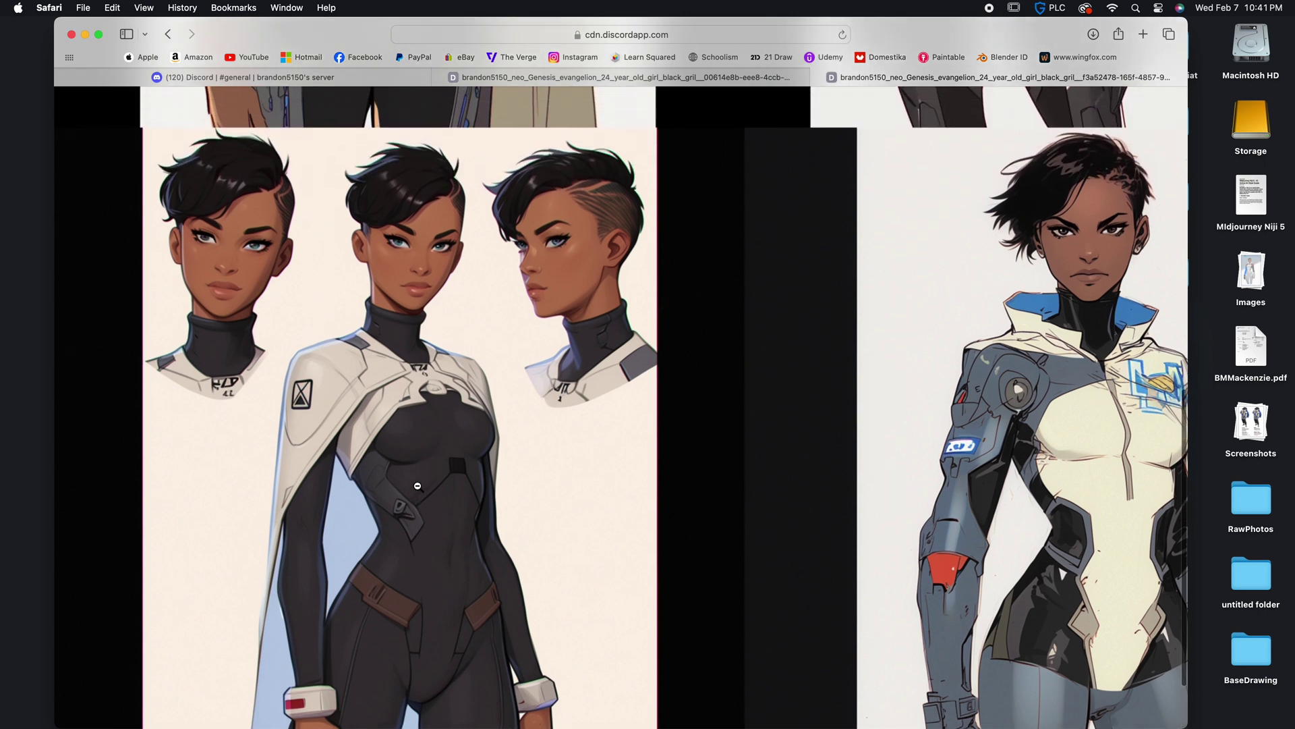
pyautogui.scroll(10, 410, 343)
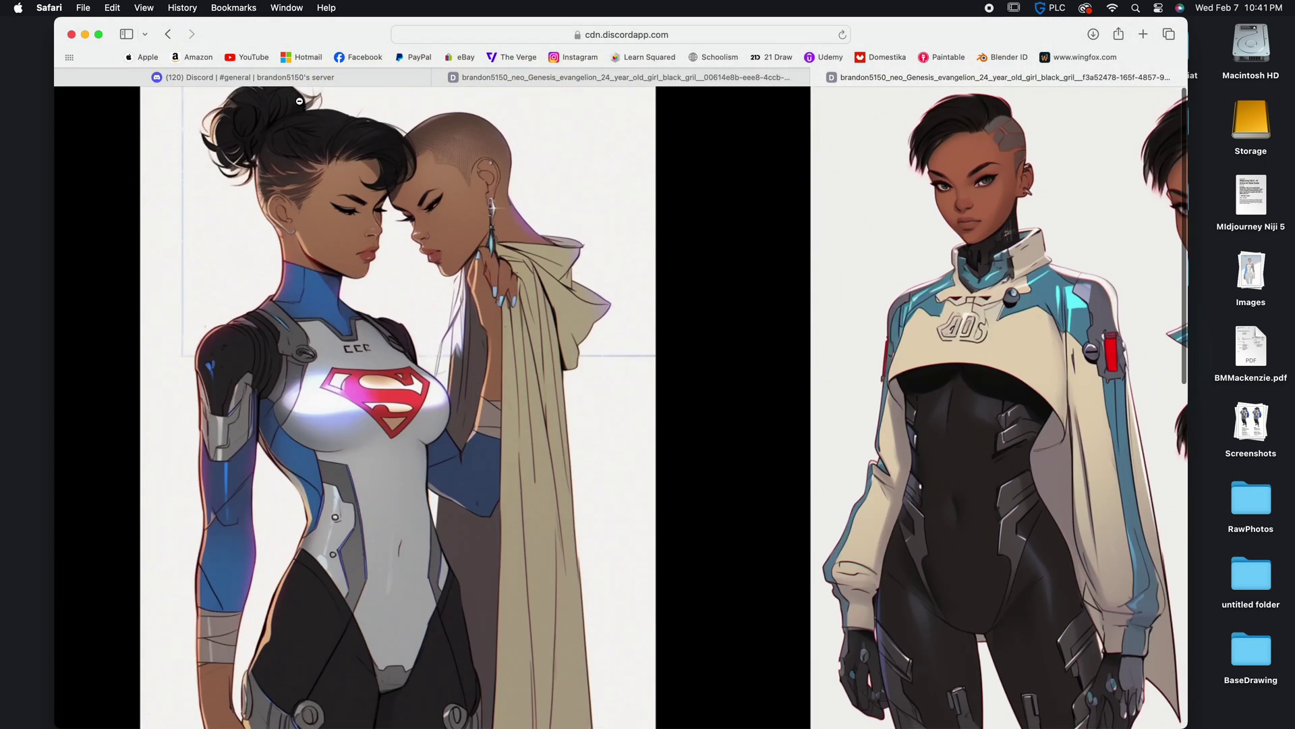
pyautogui.click(309, 79)
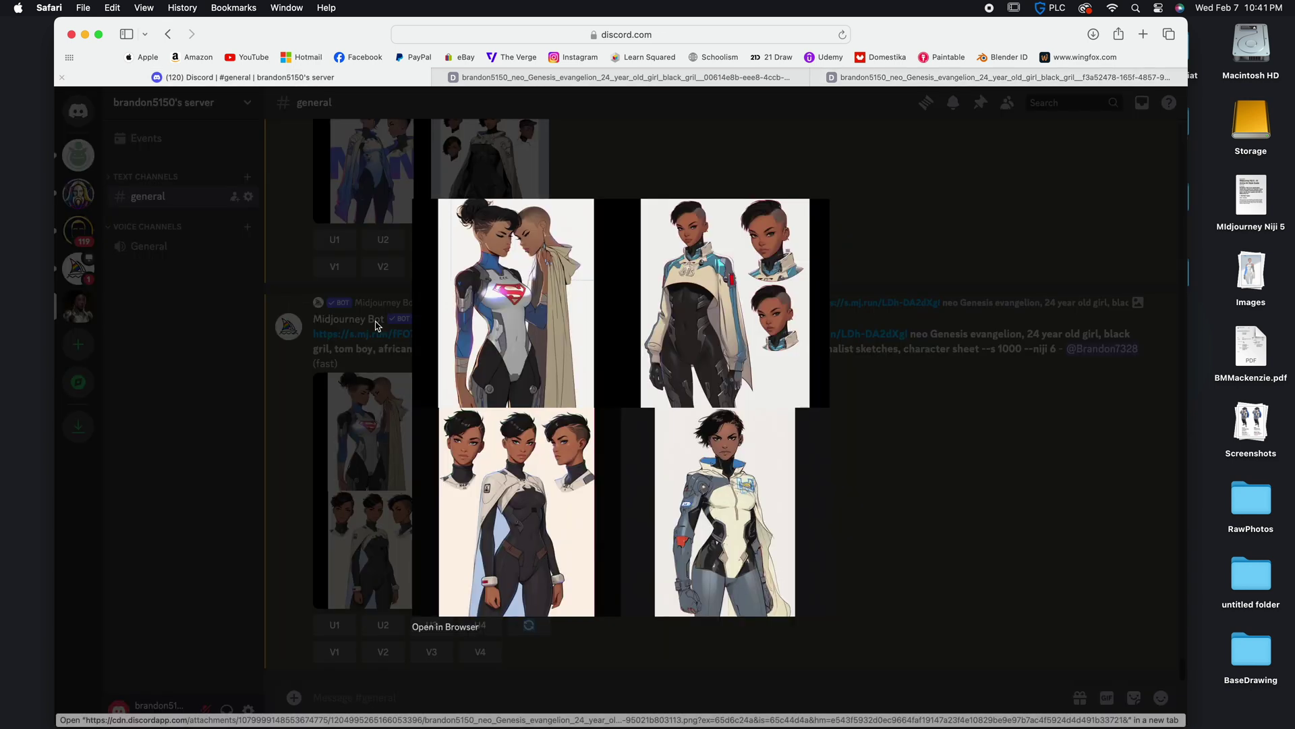
pyautogui.click(238, 531)
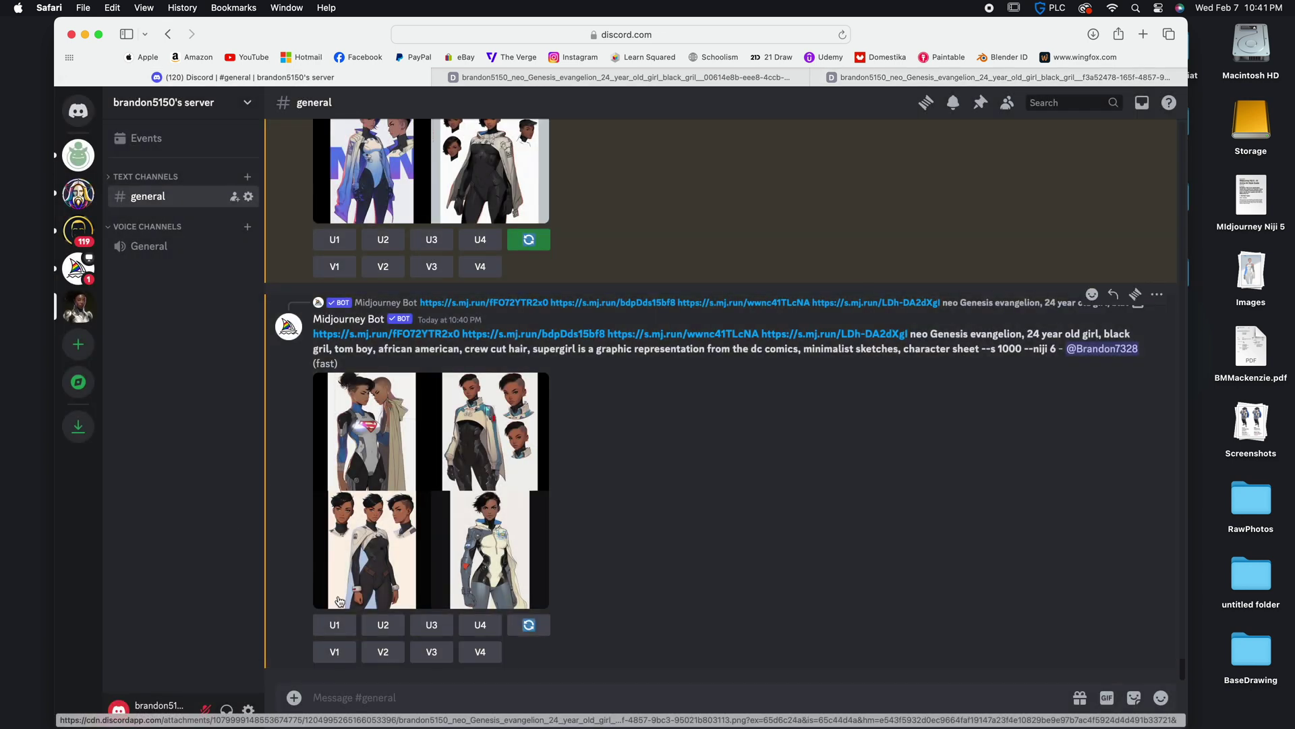
# Open the rerun prompt for the Niji 6 grid and set its stylize value to --s 750.
pyautogui.click(536, 633)
pyautogui.scroll(-1, 675, 440)
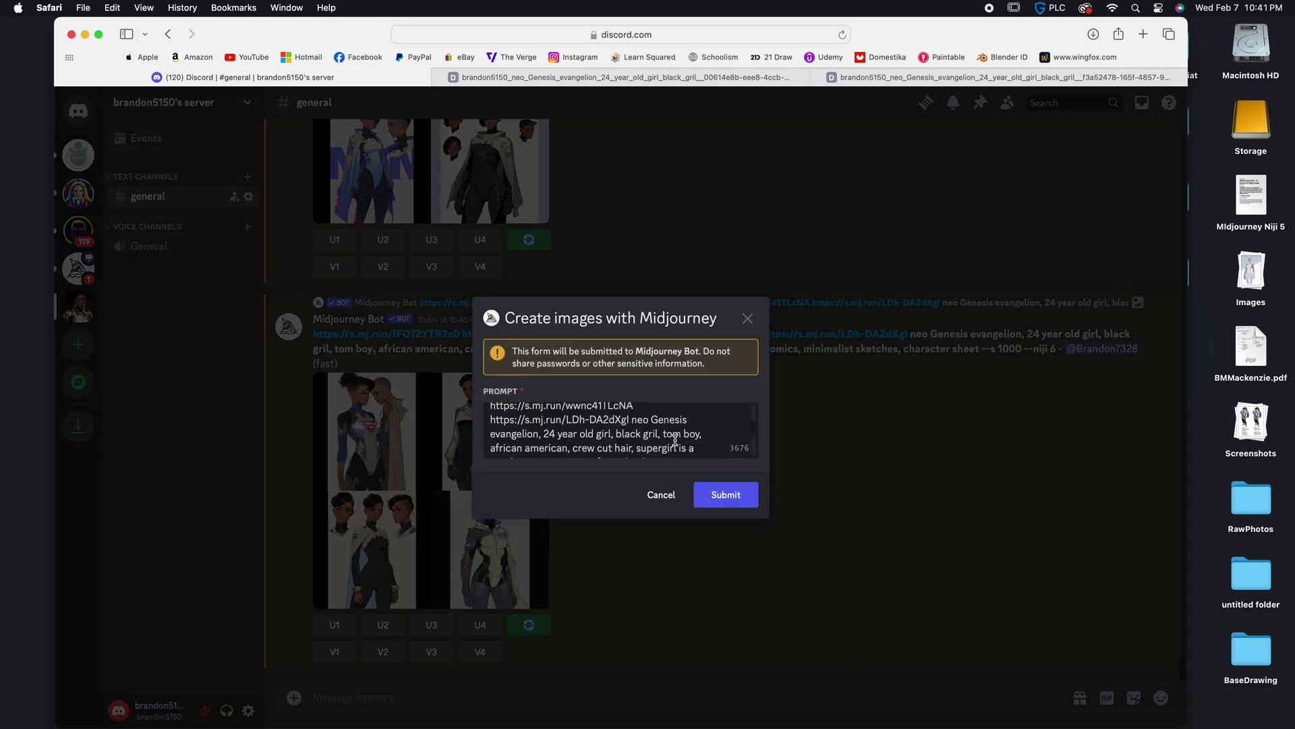
pyautogui.scroll(-2, 674, 440)
pyautogui.moveTo(678, 432); pyautogui.dragTo(693, 435)
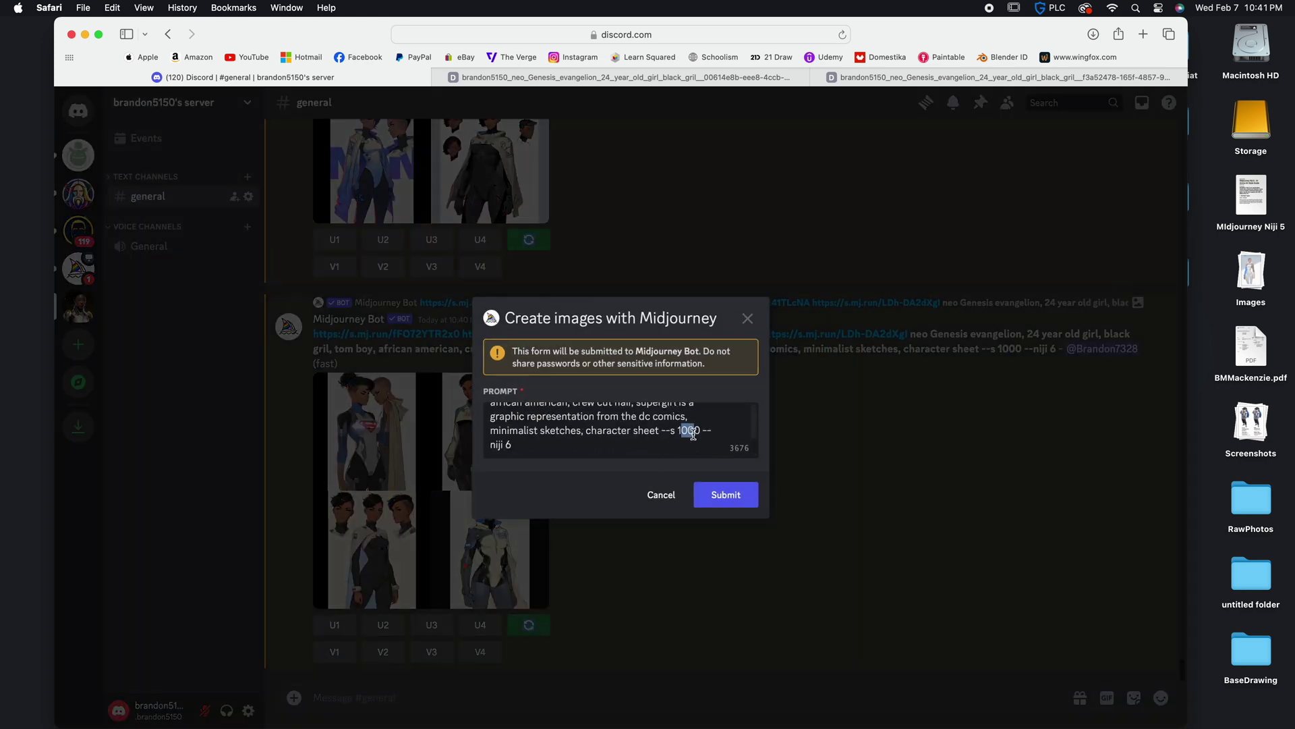
pyautogui.click(702, 432)
pyautogui.press('BackSpace')
pyautogui.press('BackSpace')
pyautogui.press('BackSpace')
pyautogui.press('BackSpace')
pyautogui.press('BackSpace')
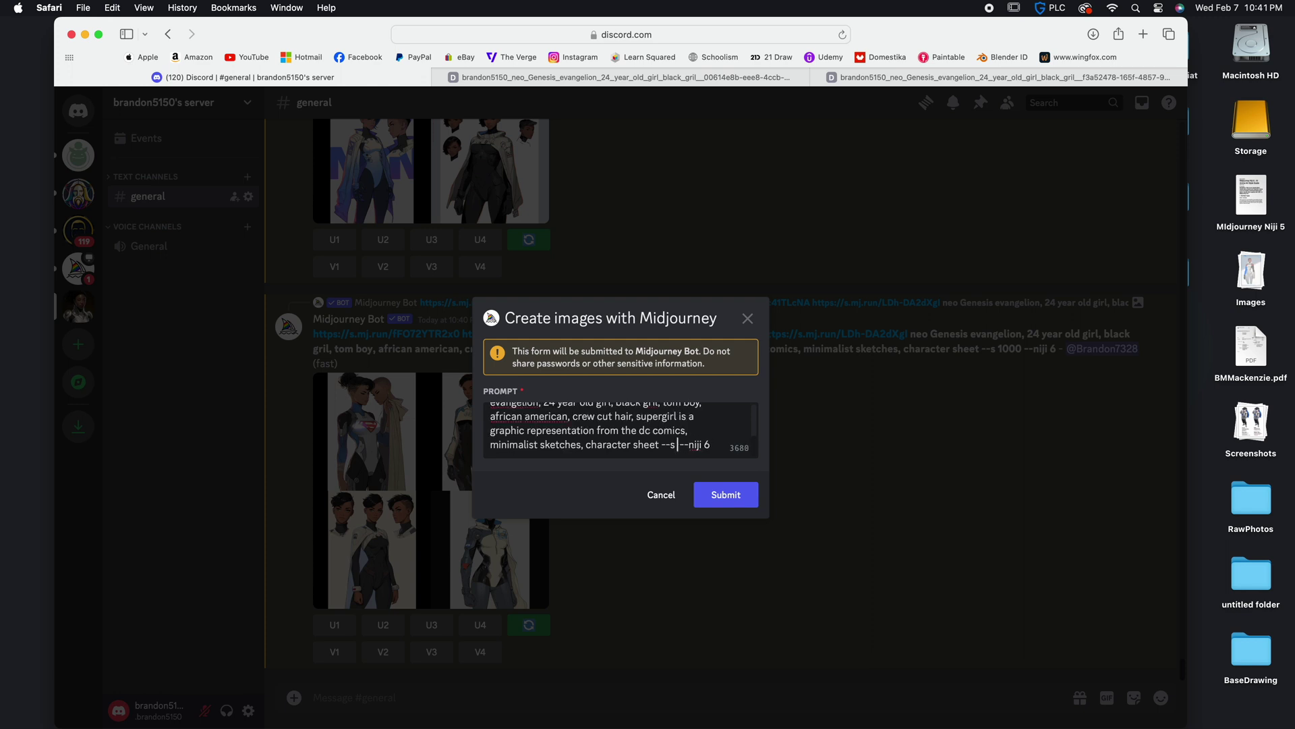
pyautogui.write('750')
# Set the model version at the end of the prompt to --niji 5 and submit it to Midjourney.
pyautogui.click(547, 444)
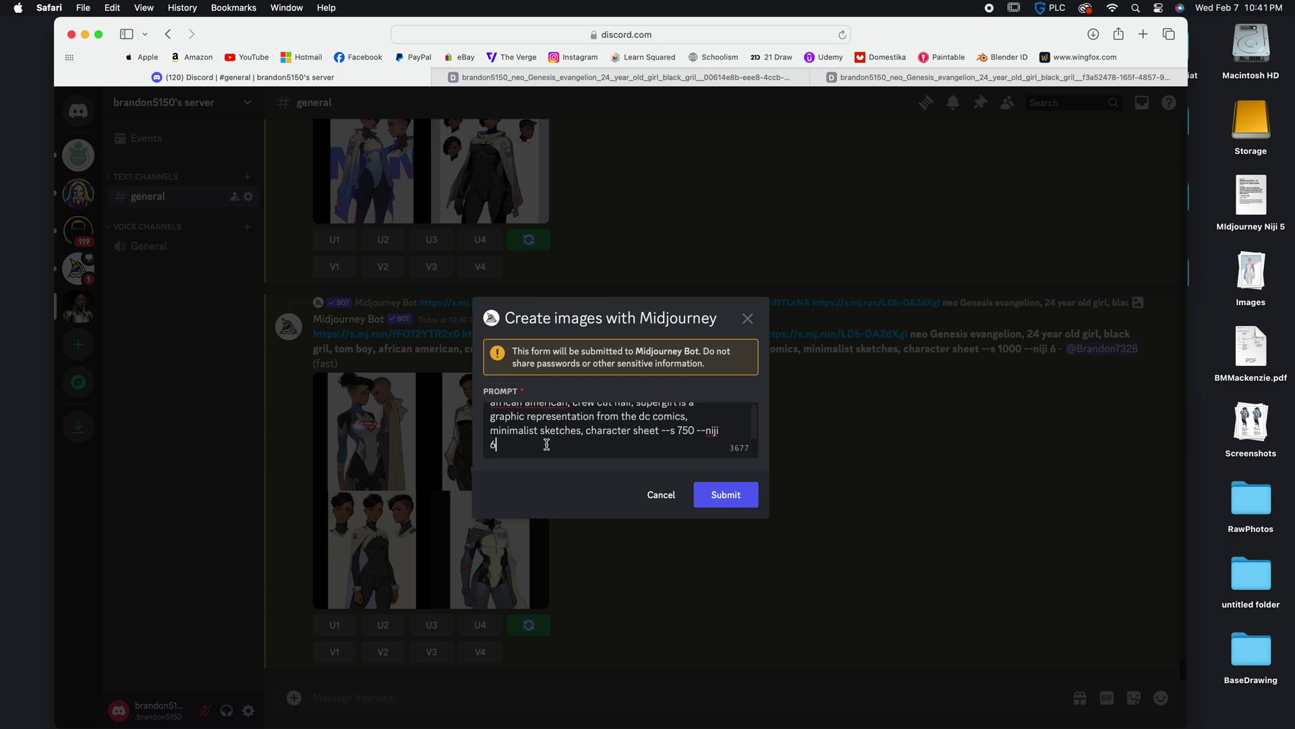
pyautogui.press('BackSpace')
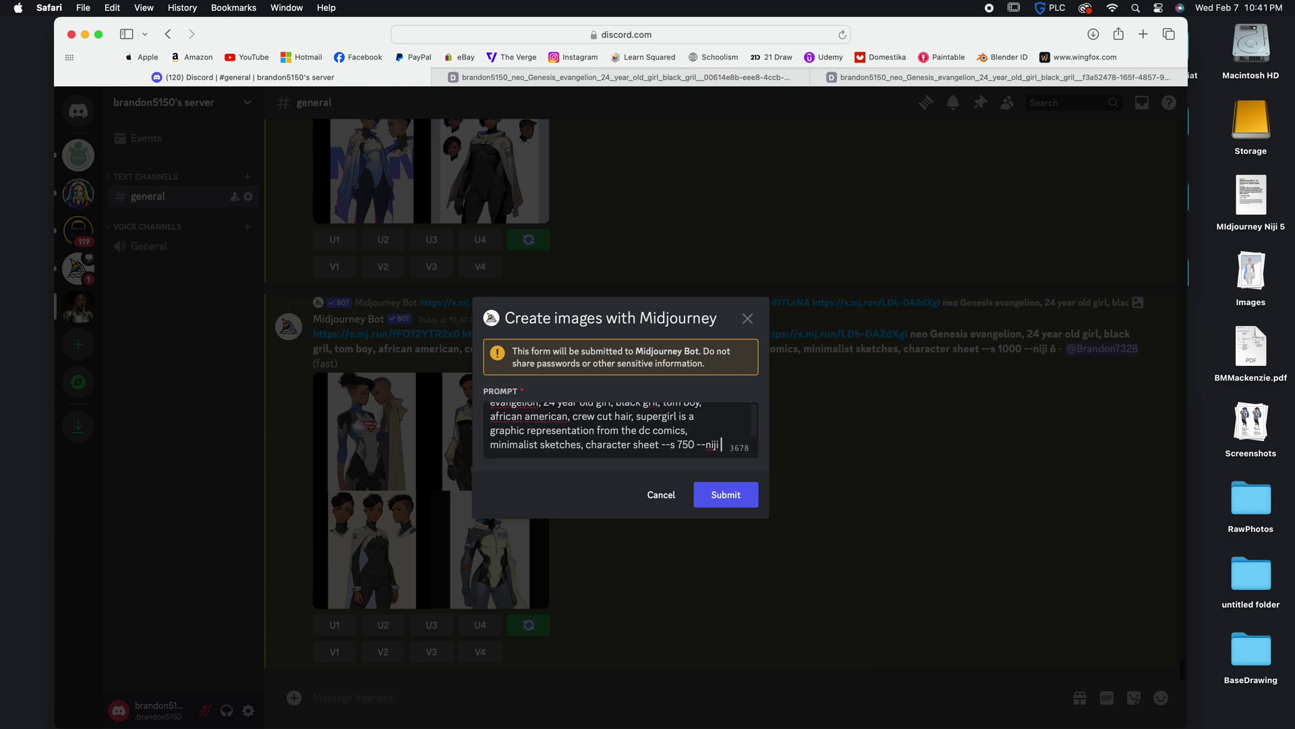
pyautogui.write('5')
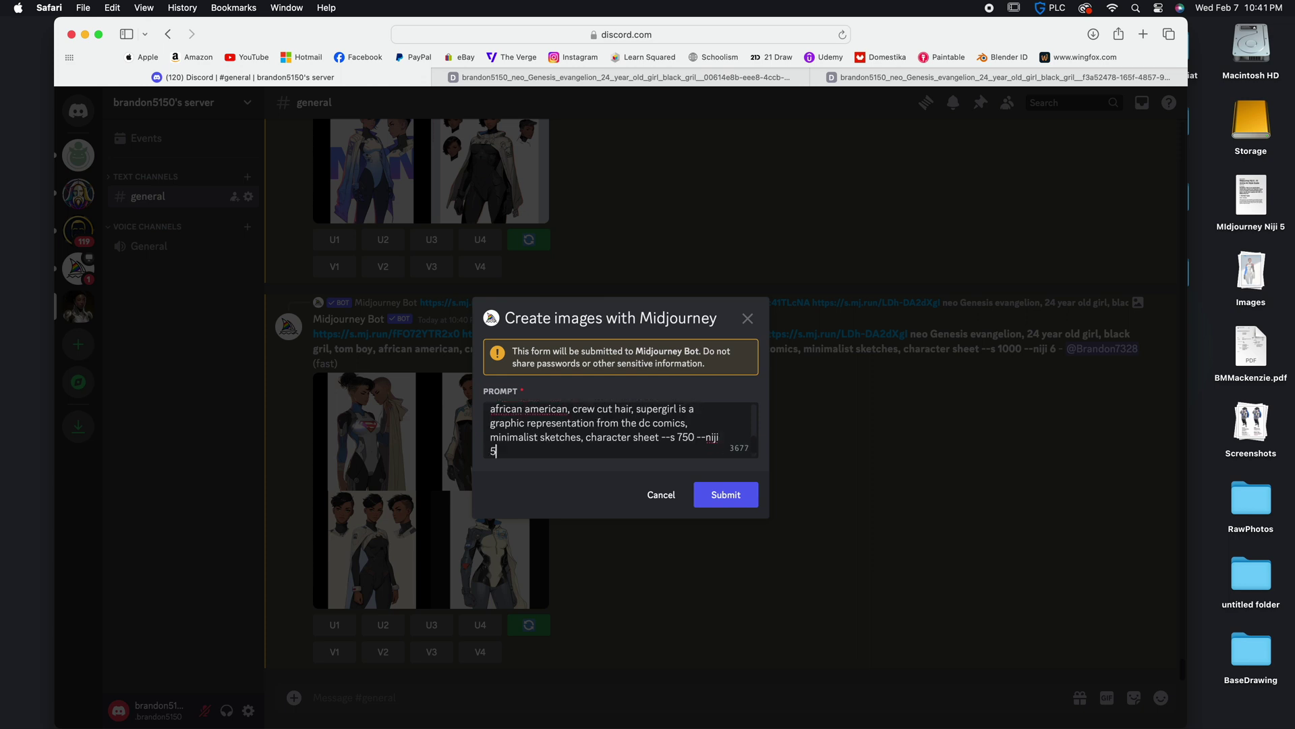
pyautogui.click(715, 496)
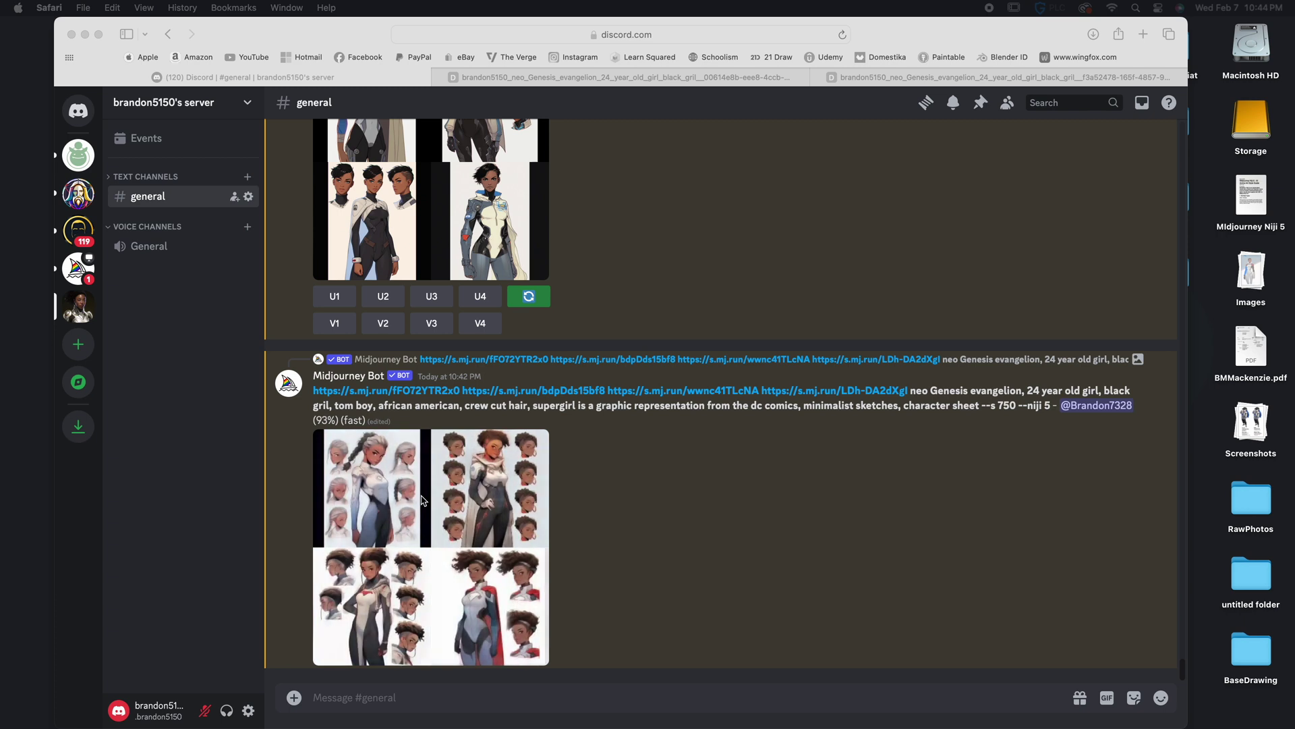
pyautogui.click(596, 81)
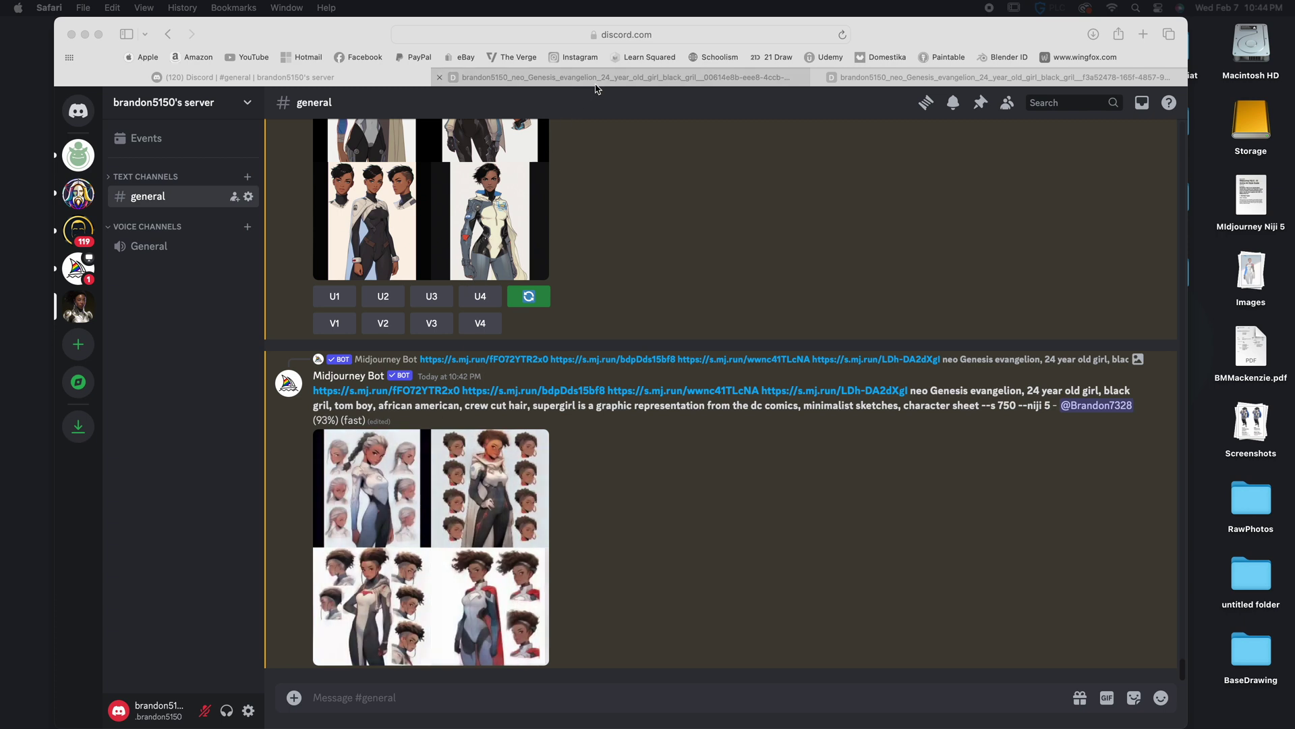
pyautogui.click(382, 75)
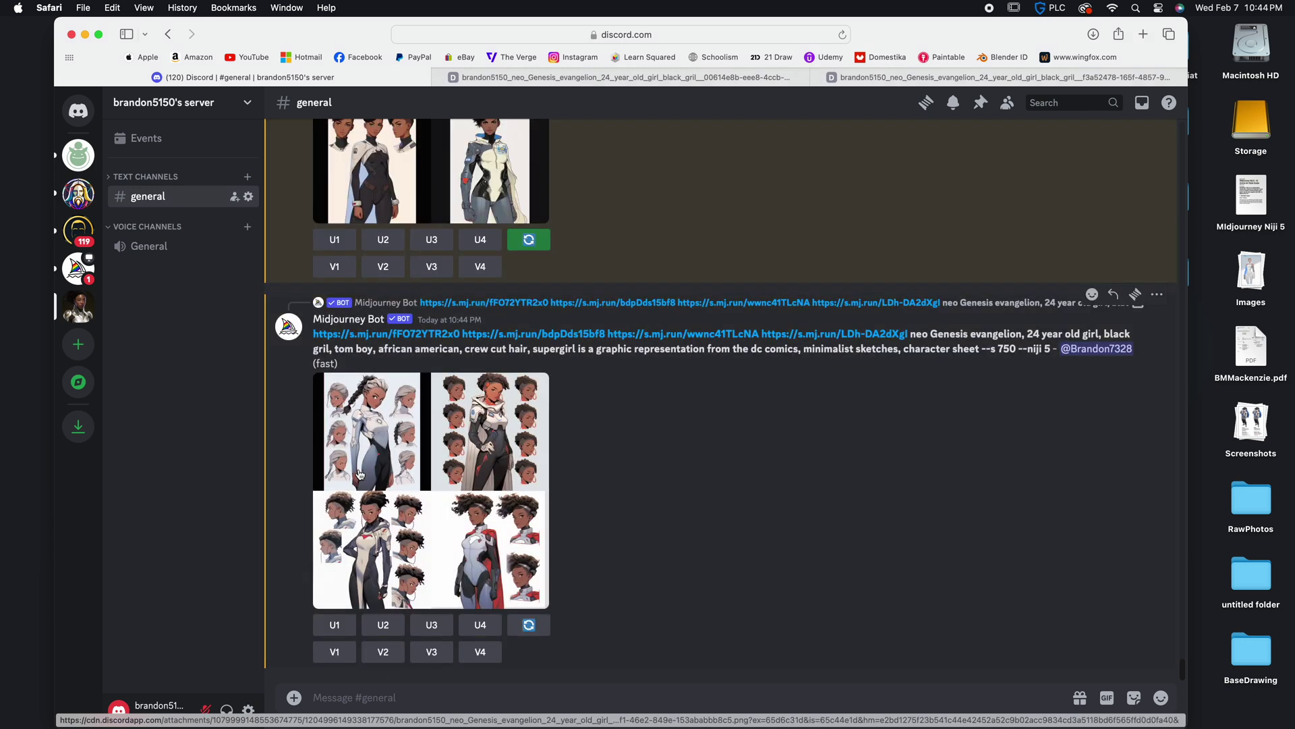
# Open the finished --s 750 --niji 5 grid full size in the browser and enlarge it.
pyautogui.click(380, 525)
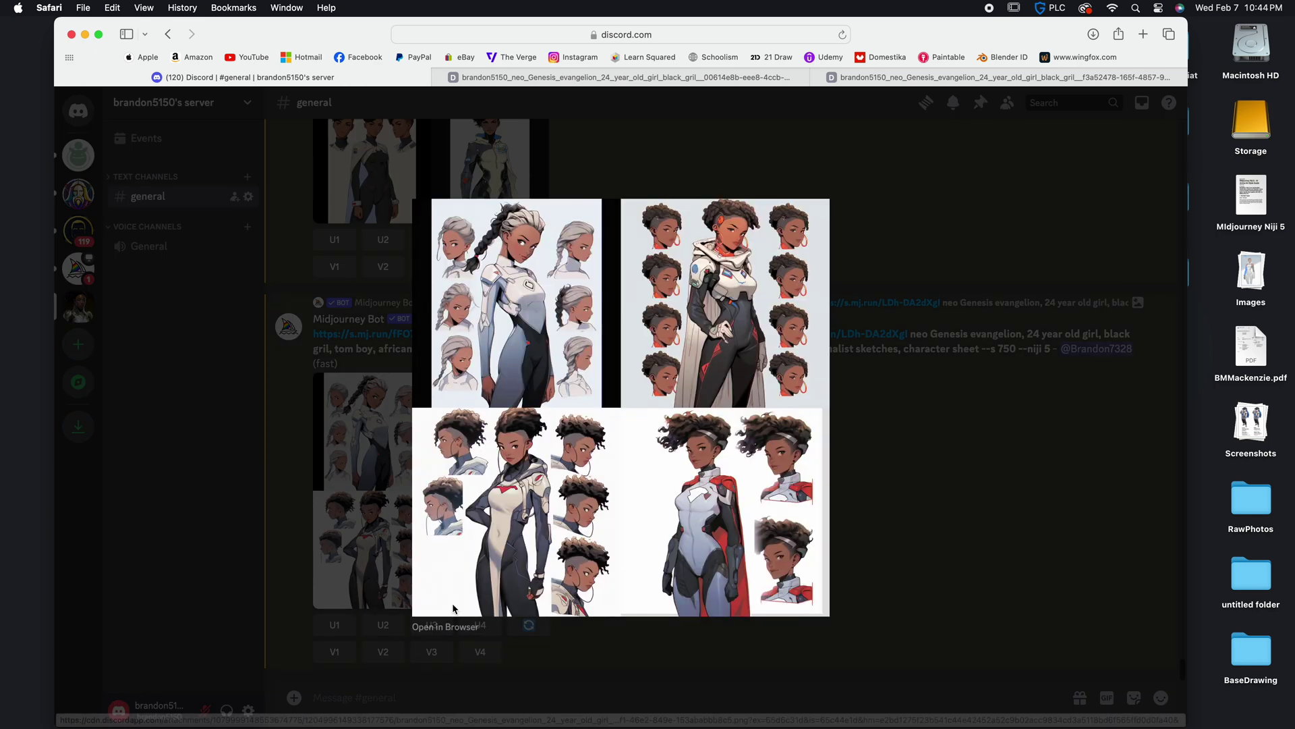
pyautogui.click(451, 626)
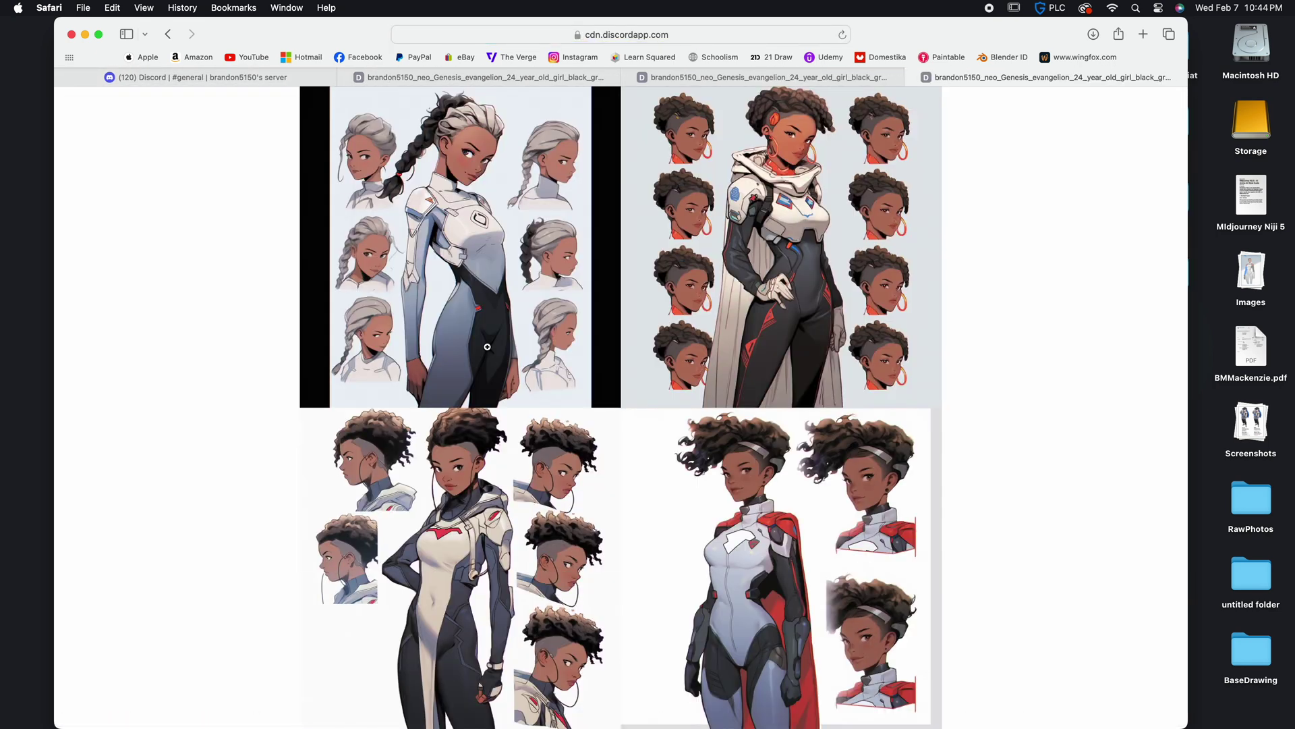
pyautogui.click(500, 318)
pyautogui.scroll(5, 500, 318)
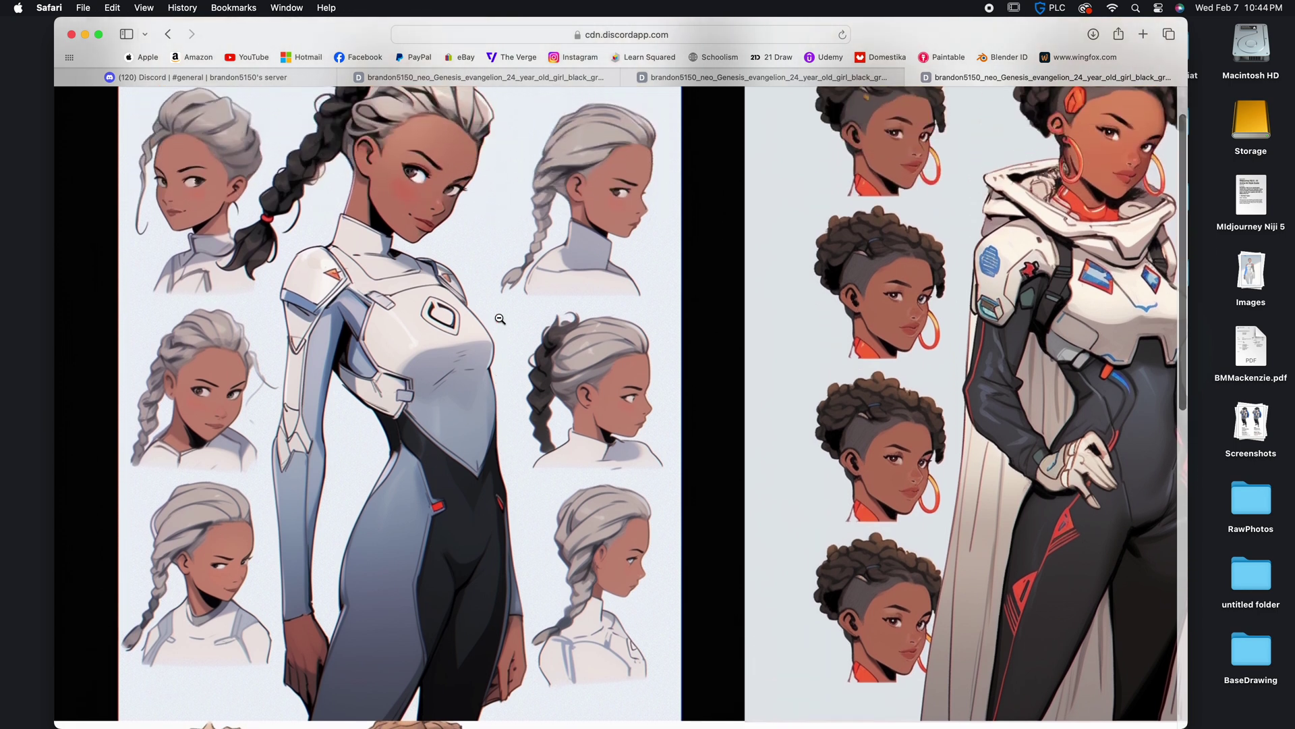
# Examine the four character designs and their head studies in the Niji 5 grid, then return to the channel and close the preview.
pyautogui.hscroll(2, 500, 318)
pyautogui.scroll(-2, 500, 318)
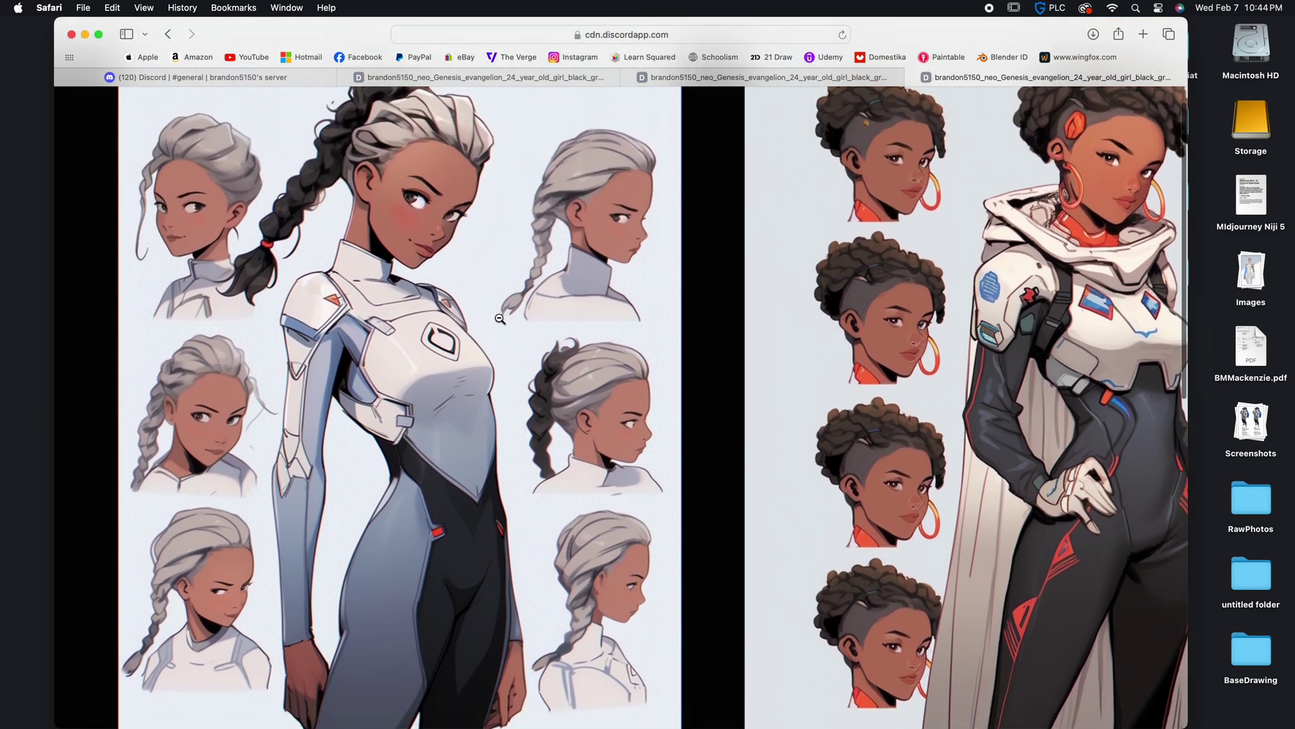
pyautogui.hscroll(5, 500, 319)
pyautogui.scroll(2, 500, 318)
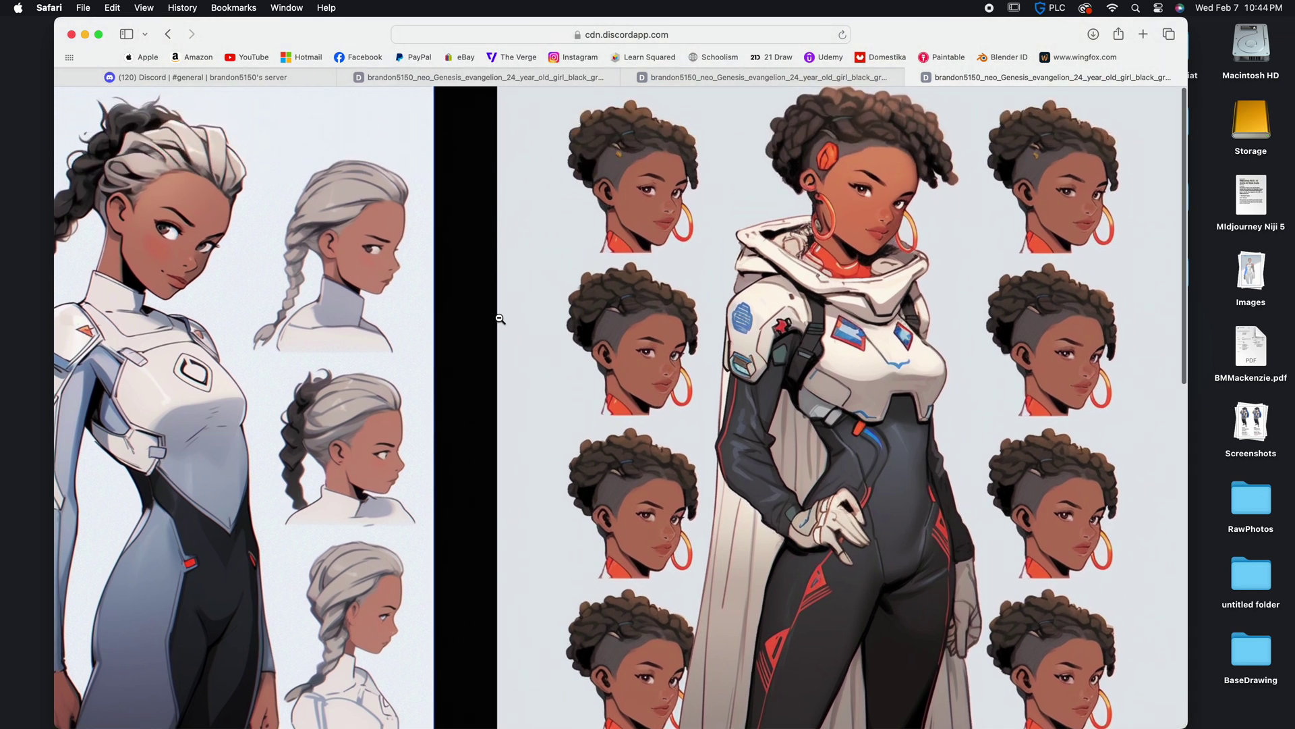
pyautogui.scroll(-10, 499, 319)
pyautogui.scroll(-3, 500, 319)
pyautogui.hscroll(-1, 500, 319)
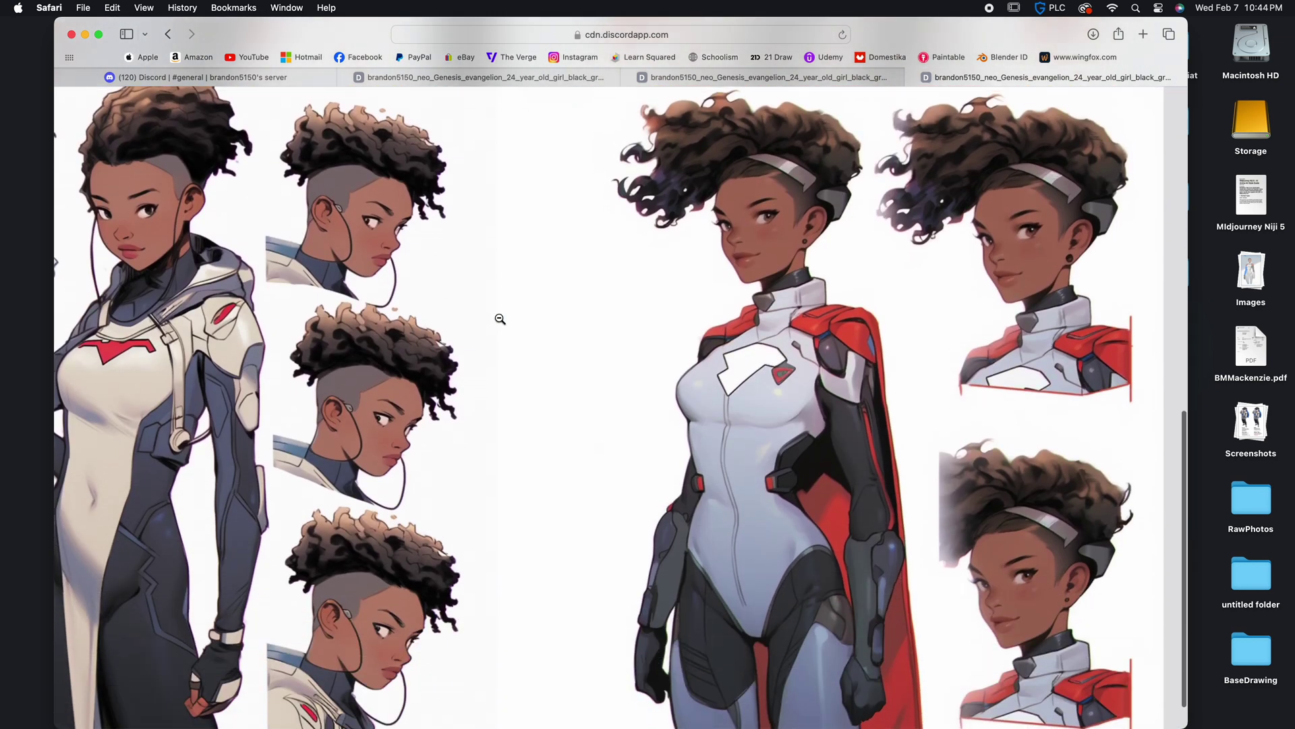
pyautogui.hscroll(-4, 499, 319)
pyautogui.scroll(-1, 500, 318)
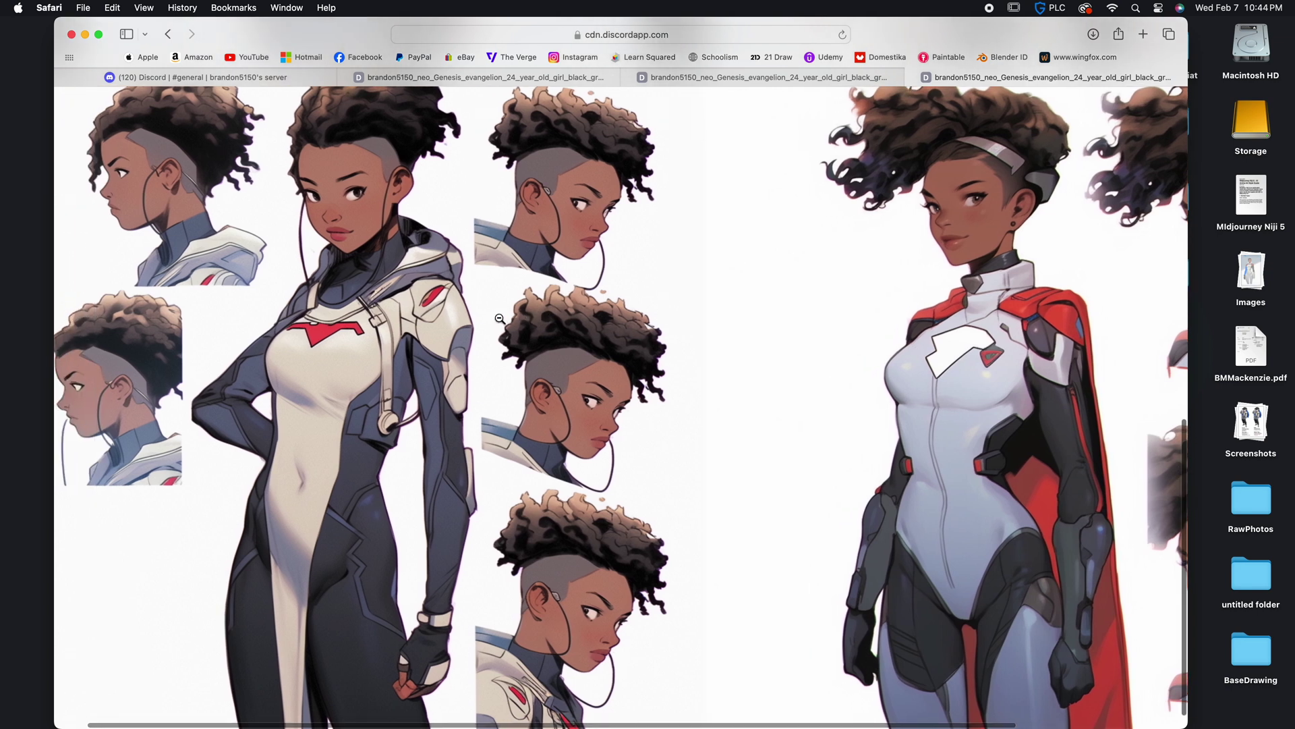
pyautogui.hscroll(-1, 500, 318)
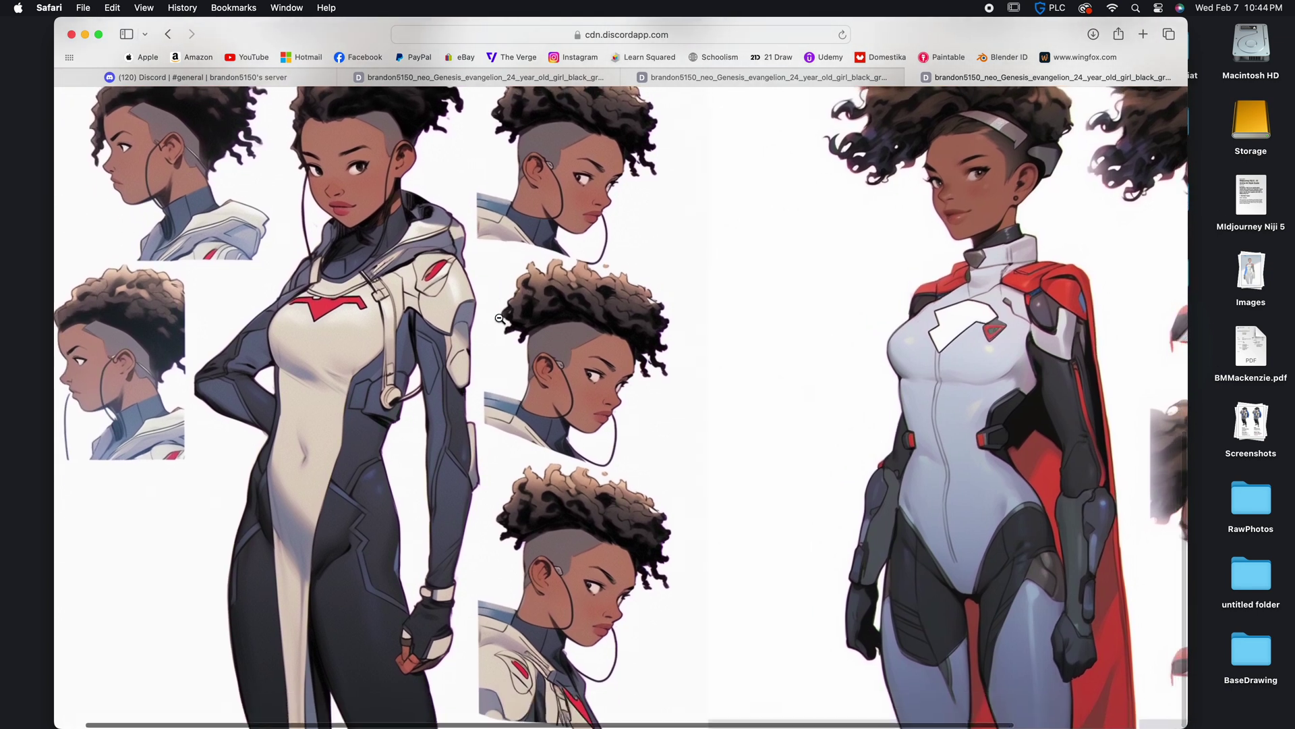
pyautogui.hscroll(5, 500, 318)
pyautogui.scroll(5, 500, 318)
pyautogui.scroll(10, 500, 318)
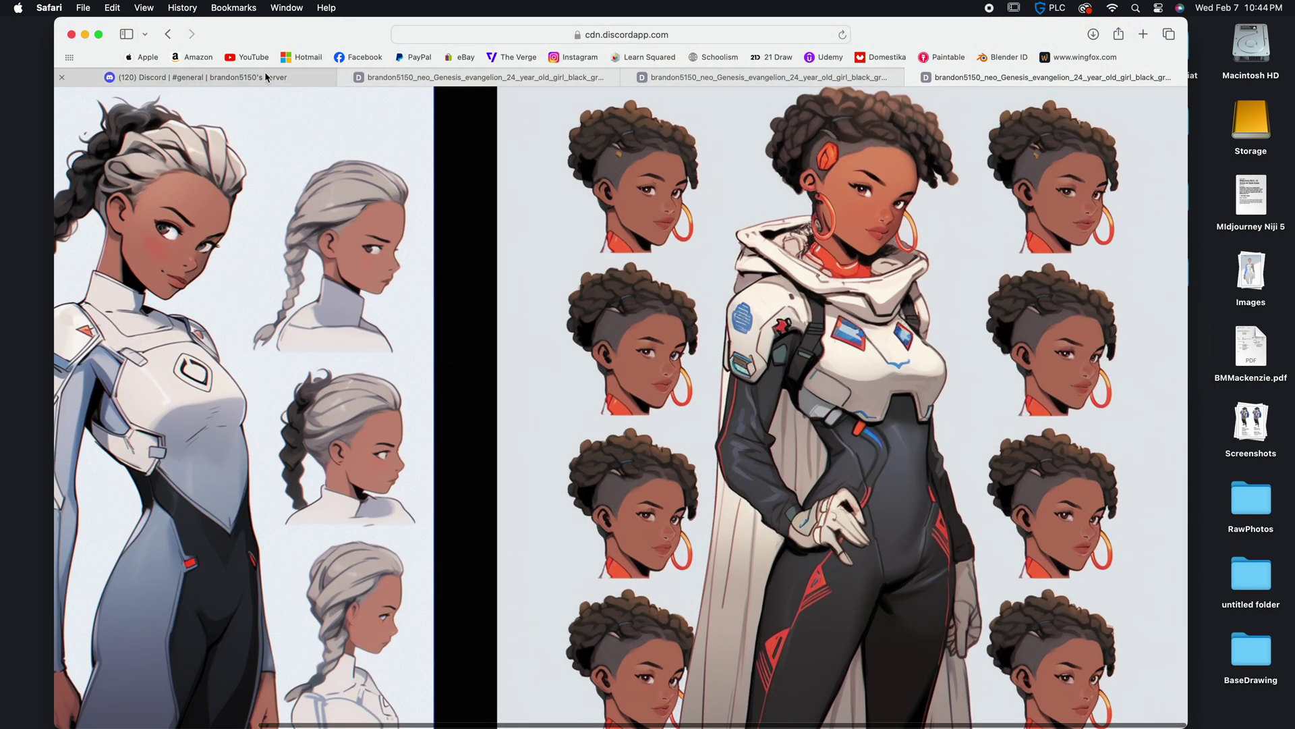
pyautogui.click(275, 82)
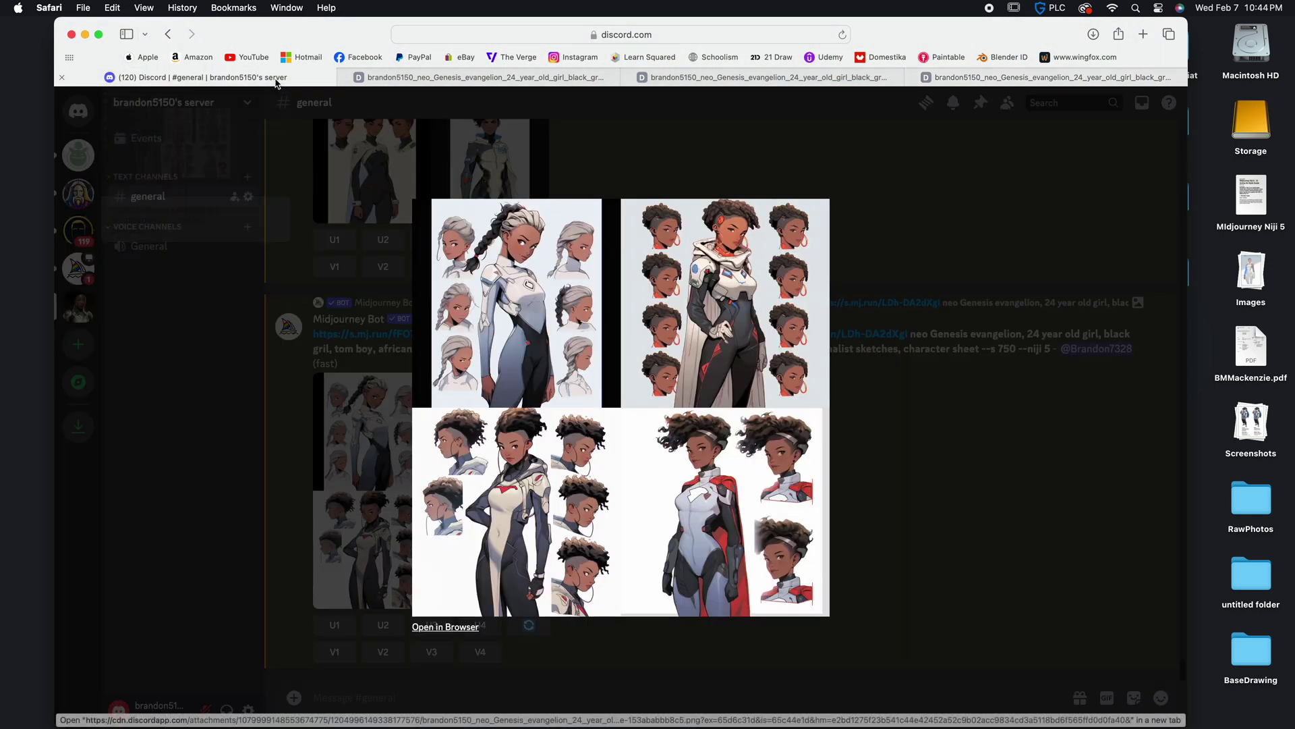
pyautogui.click(276, 431)
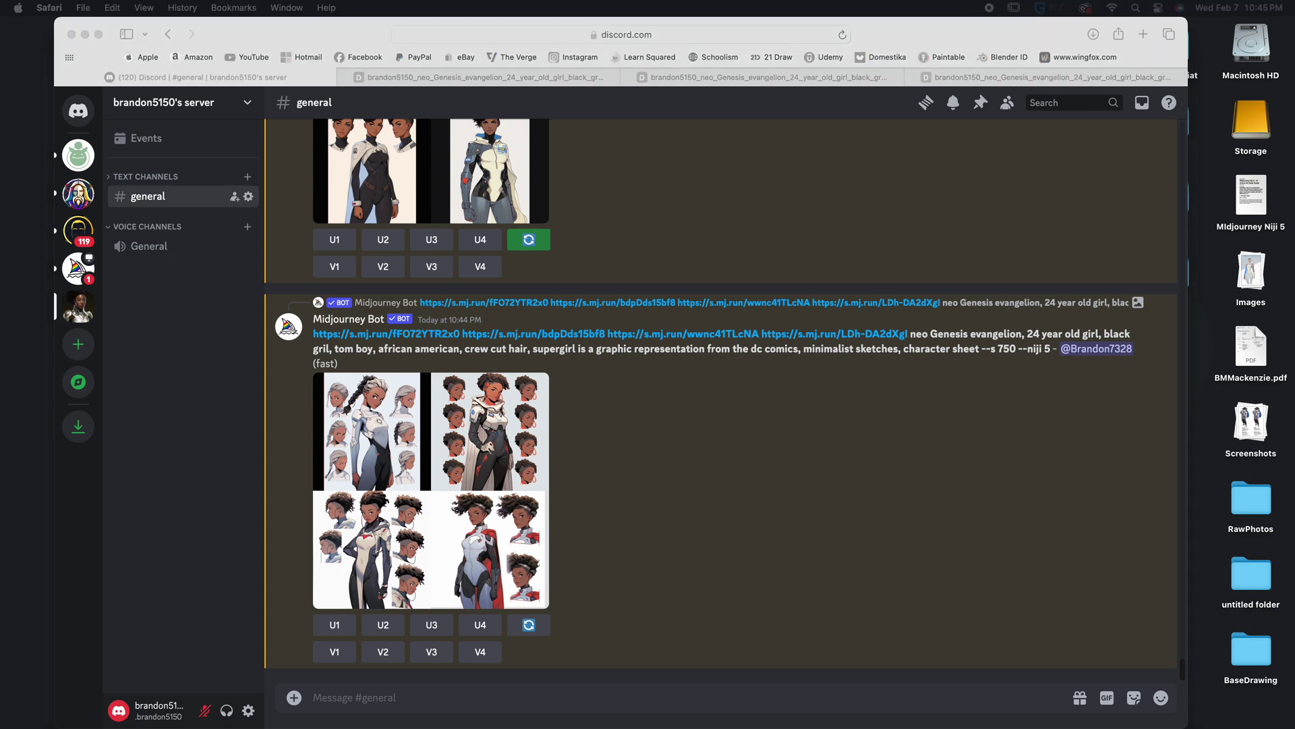
pyautogui.click(529, 646)
pyautogui.click(820, 341)
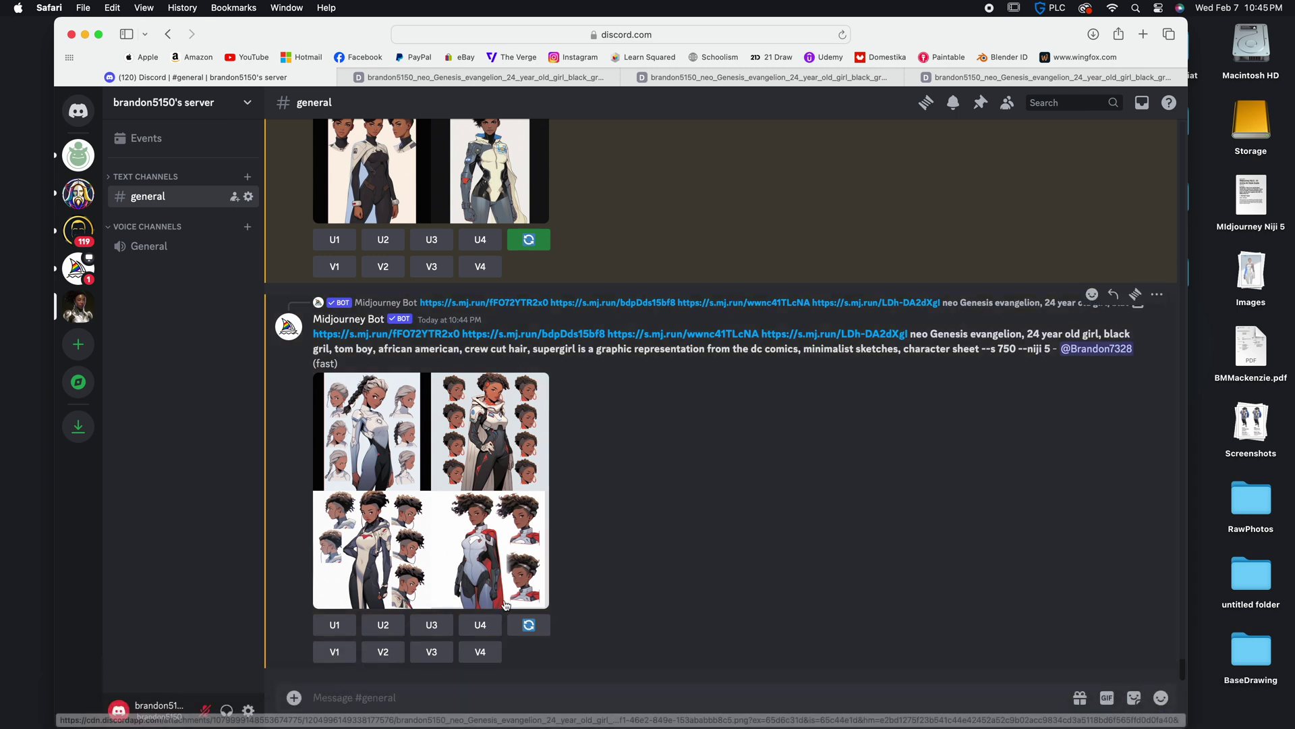
# Open the rerun prompt for the Niji 5 grid and delete the fourth reference image link, just before "neo Genesis".
pyautogui.click(531, 626)
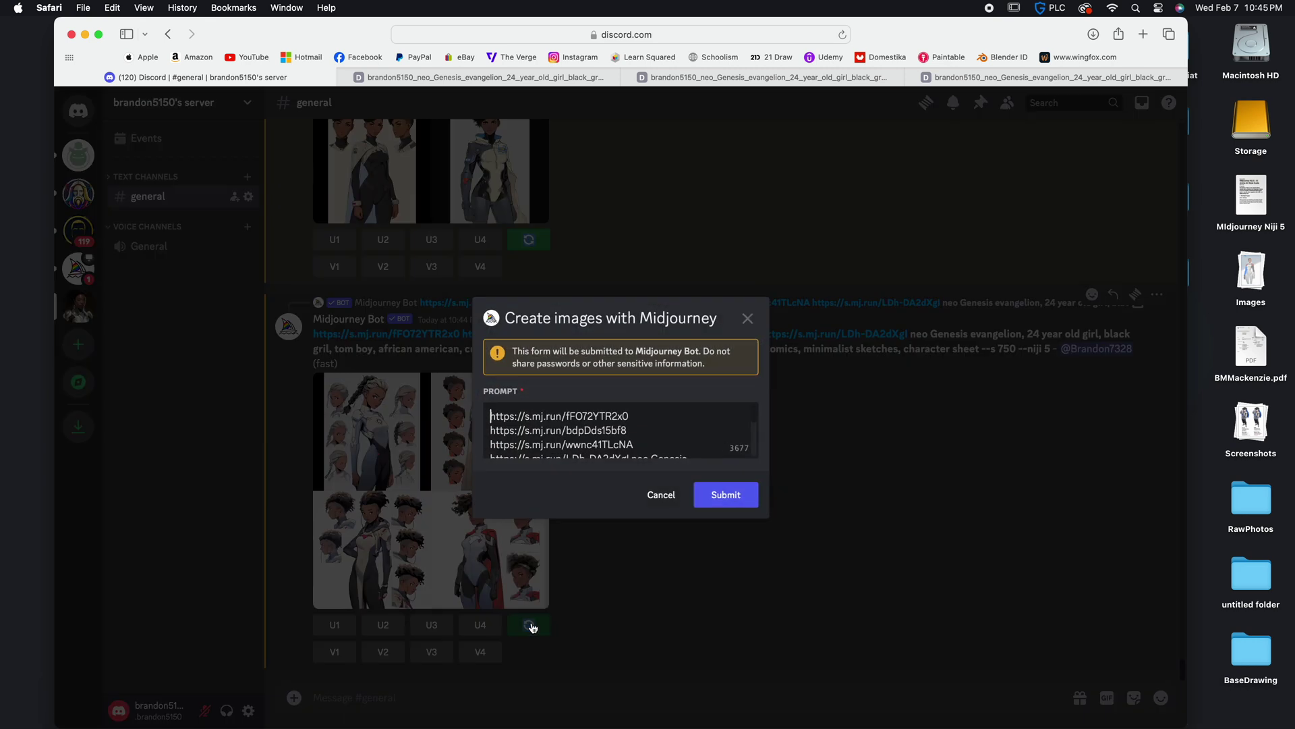
pyautogui.scroll(-3, 628, 421)
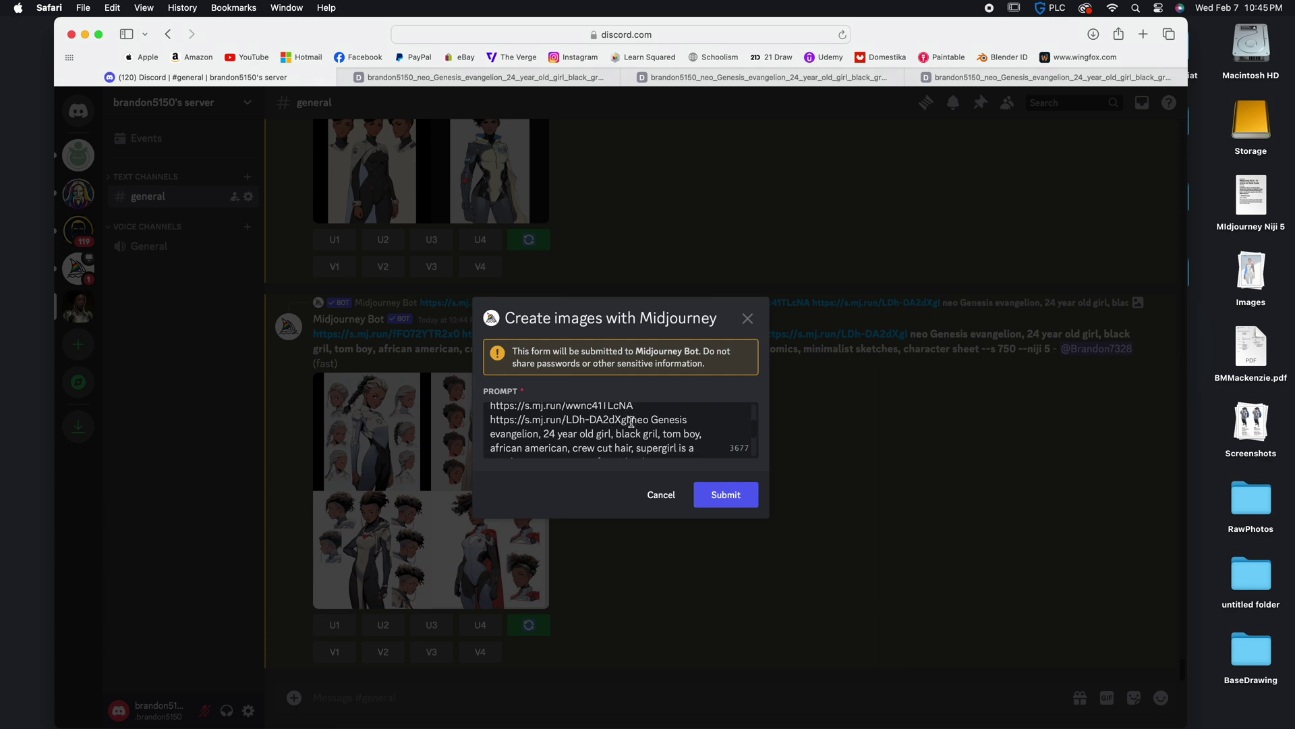
pyautogui.moveTo(633, 421); pyautogui.dragTo(476, 418)
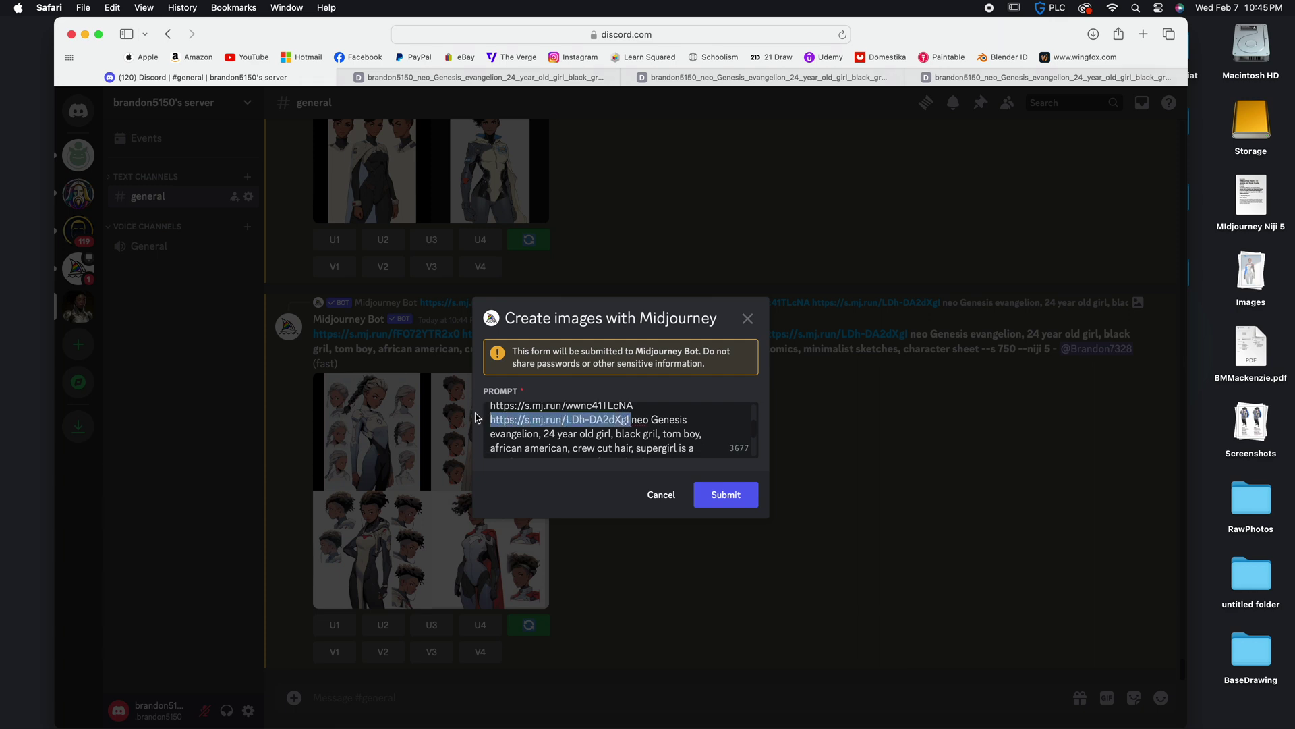
pyautogui.press('BackSpace')
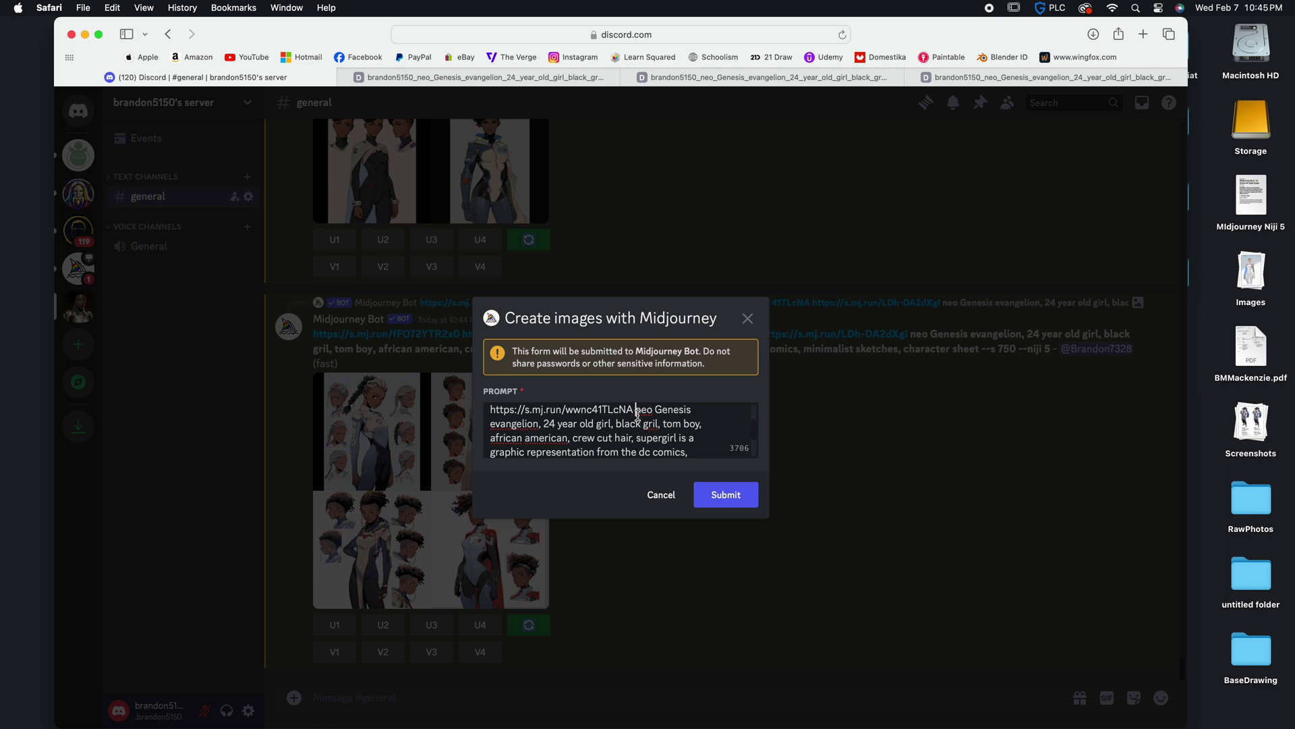
# Replace "neo Genesis evangelion" with "overwatch" in the rerun prompt.
pyautogui.moveTo(636, 412); pyautogui.dragTo(538, 423)
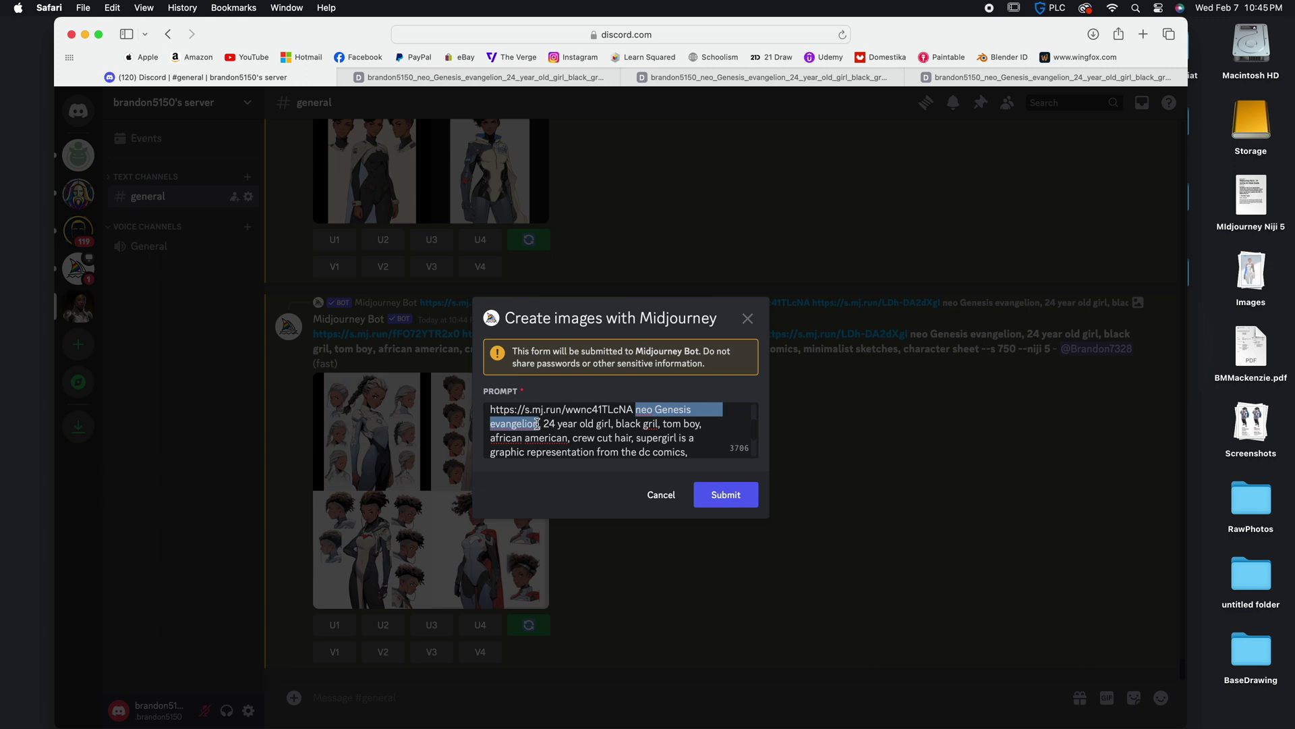
pyautogui.write('overwa')
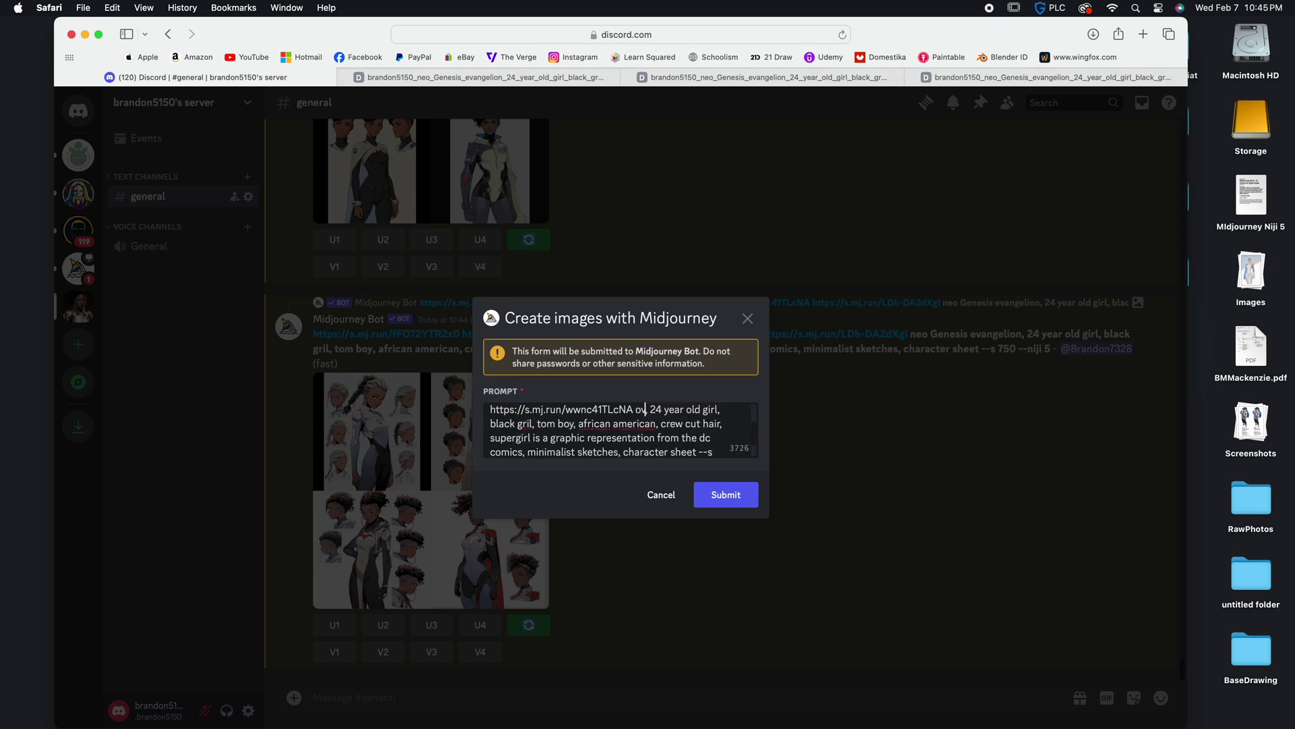
pyautogui.write('tch')
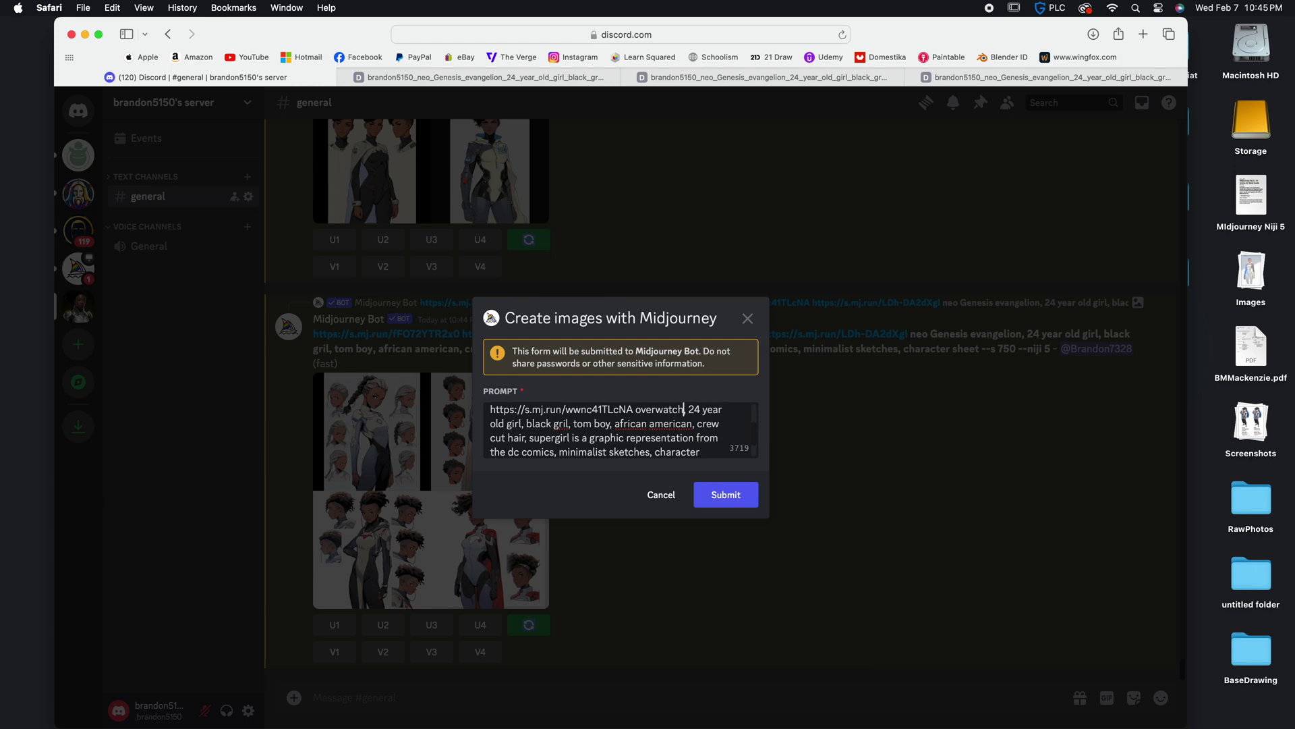
pyautogui.scroll(-2, 538, 442)
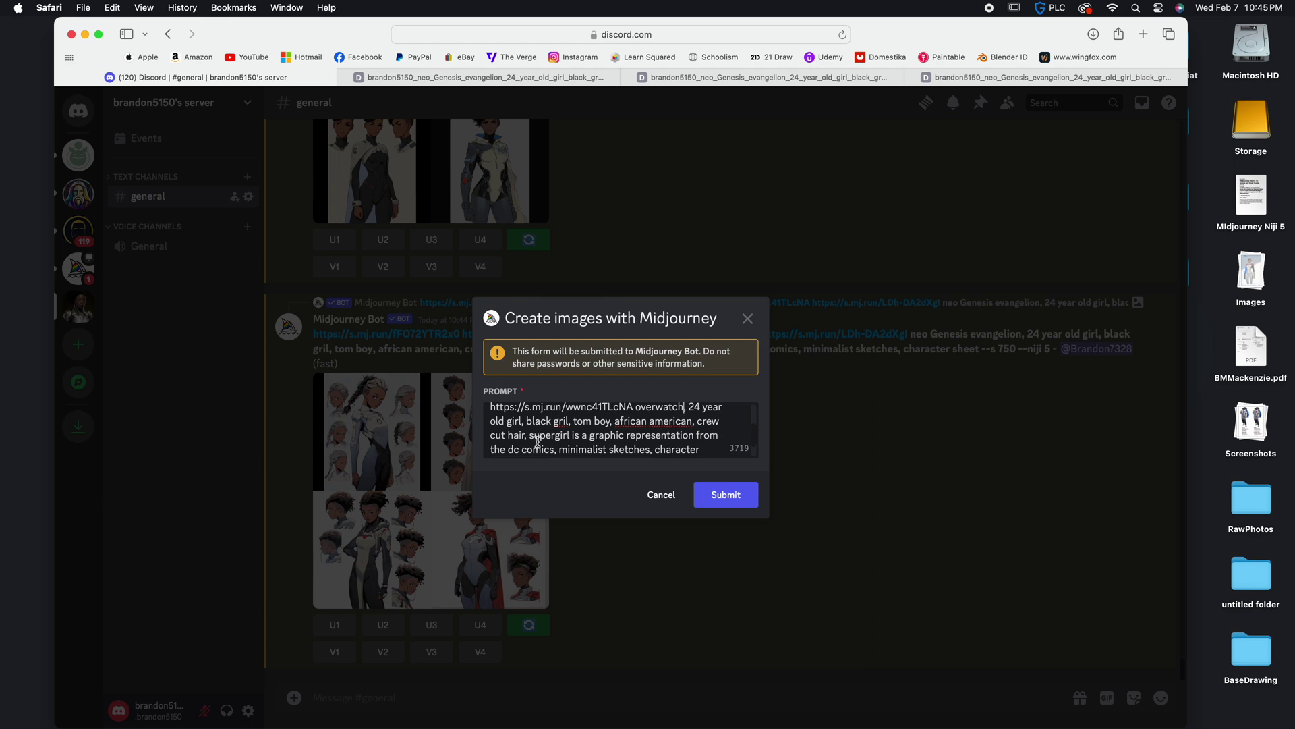
pyautogui.scroll(2, 537, 441)
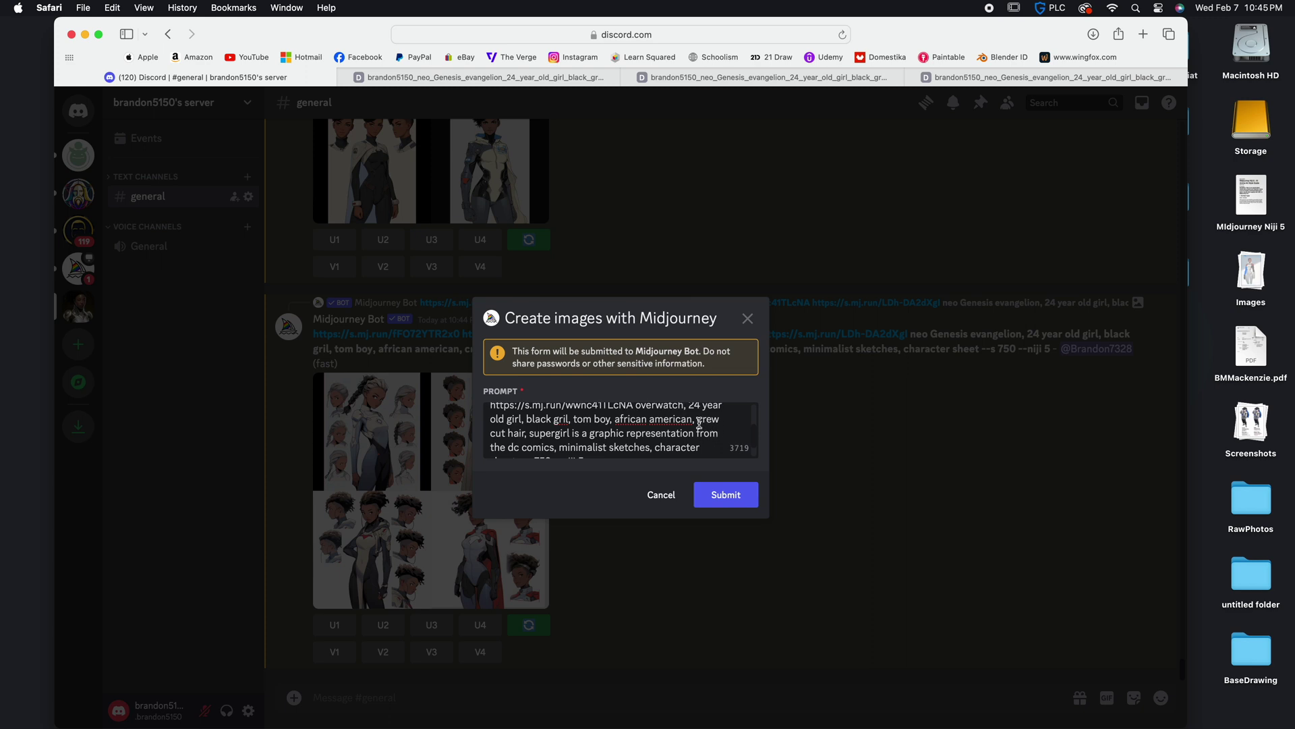
# Change "crew cut hair" to "red hair" in the prompt and submit it to Midjourney.
pyautogui.moveTo(698, 423); pyautogui.dragTo(542, 432)
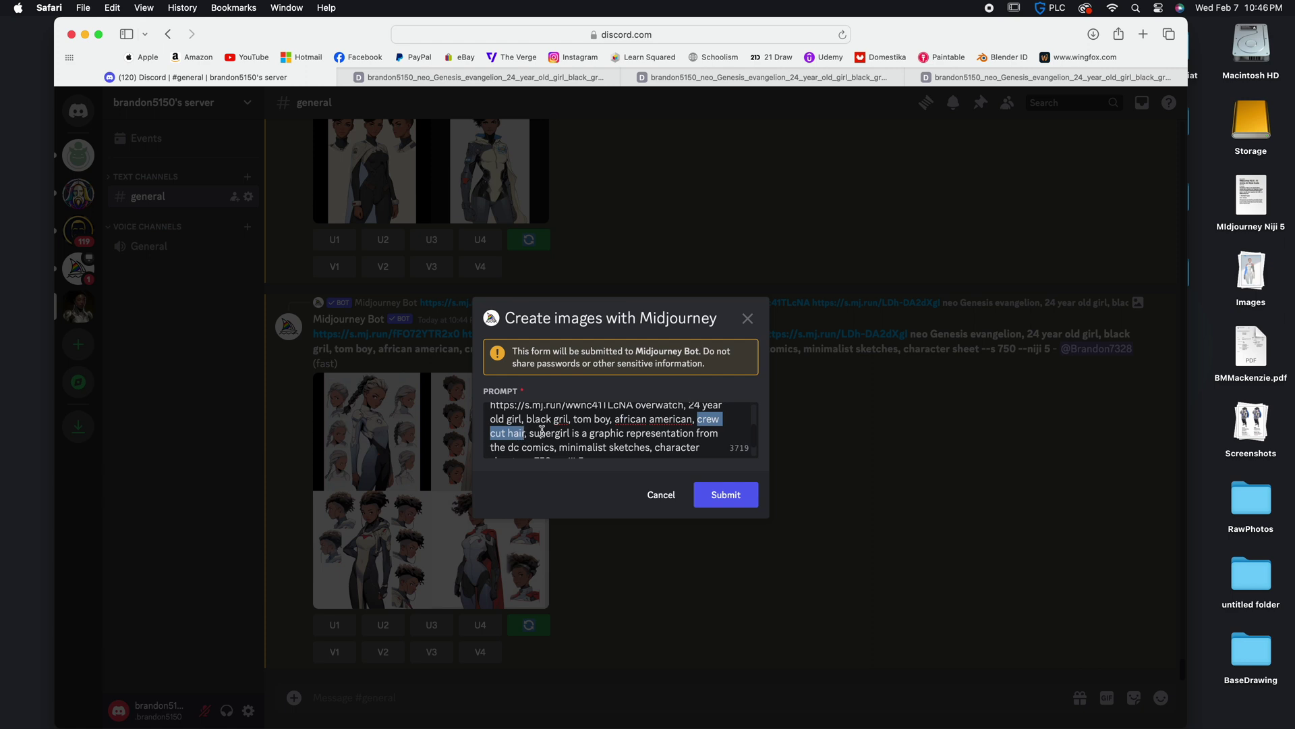
pyautogui.click(715, 423)
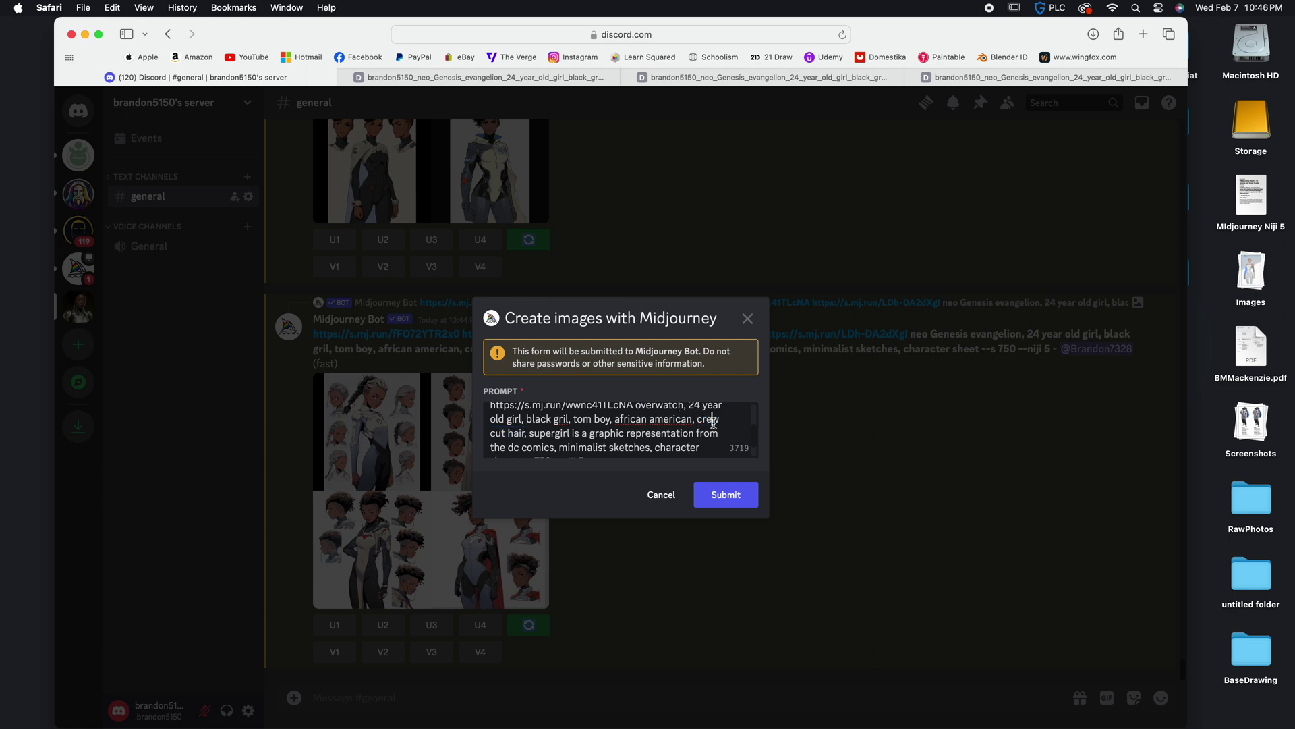
pyautogui.moveTo(505, 432); pyautogui.dragTo(697, 418)
pyautogui.write('red')
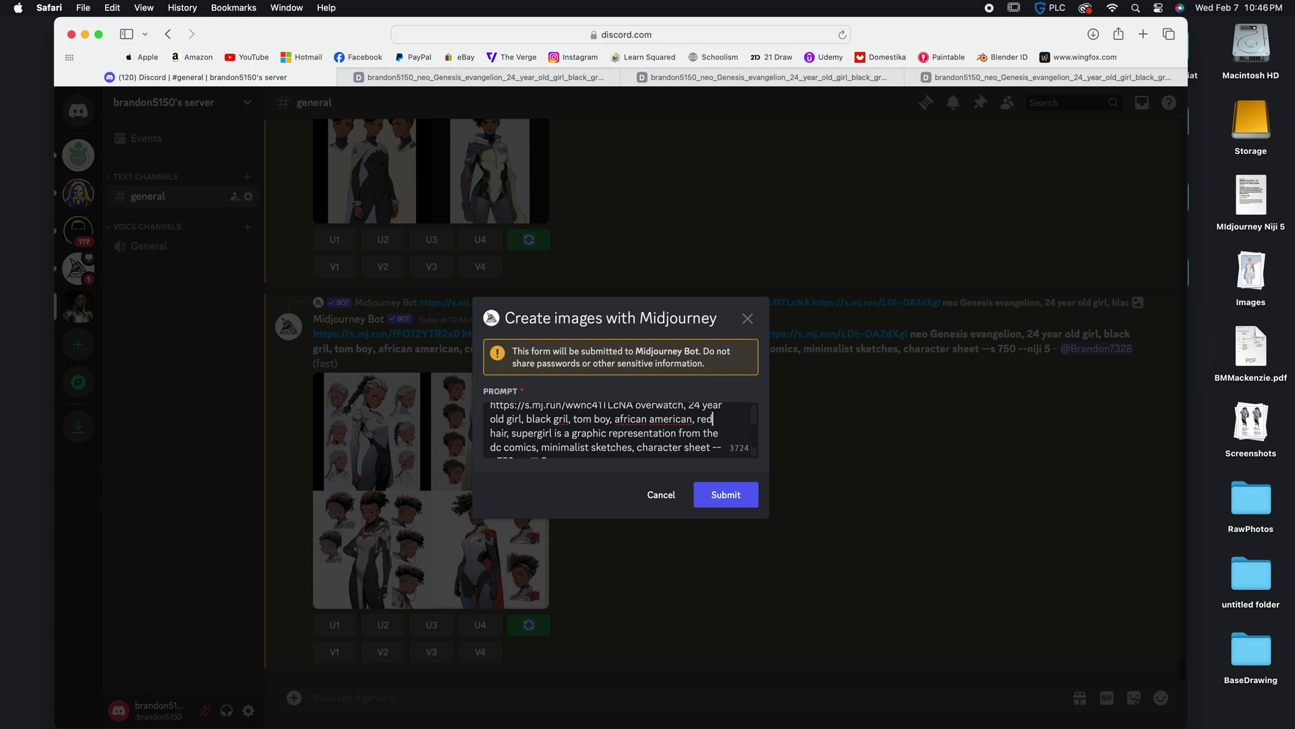
pyautogui.scroll(-1, 667, 428)
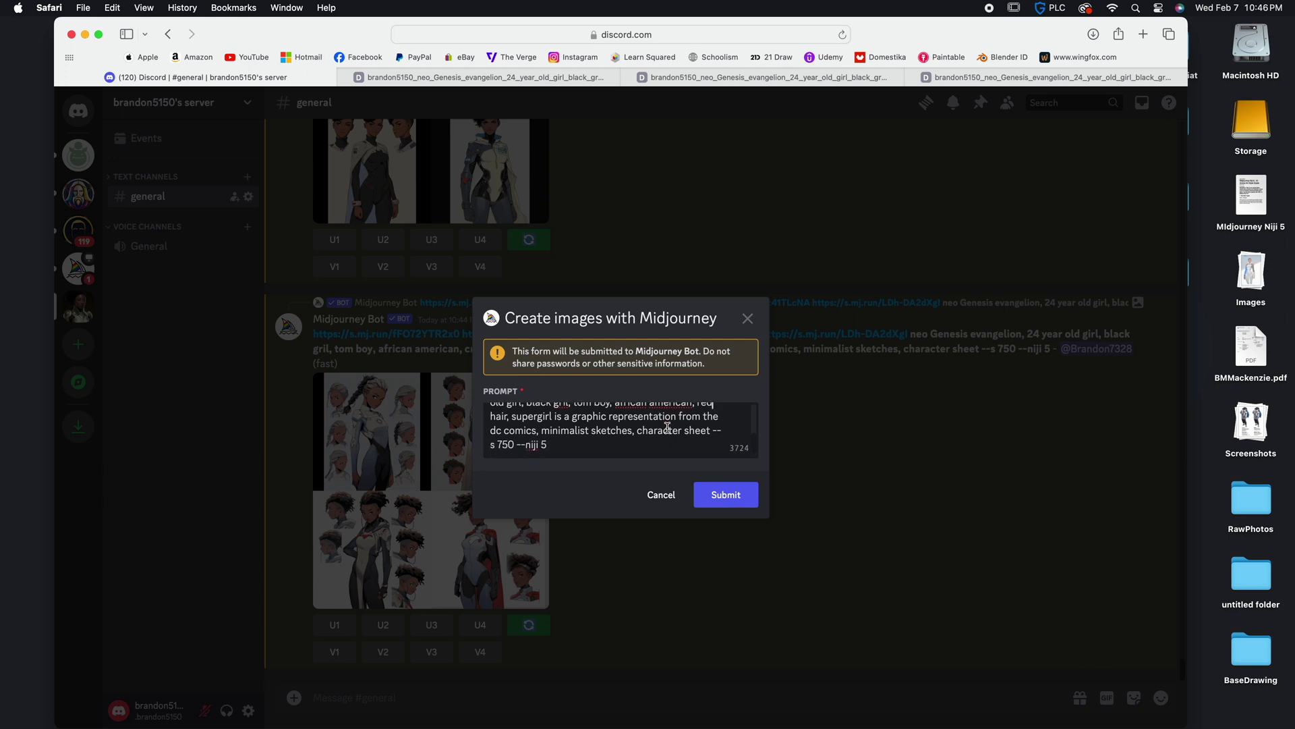
pyautogui.click(547, 447)
pyautogui.click(726, 497)
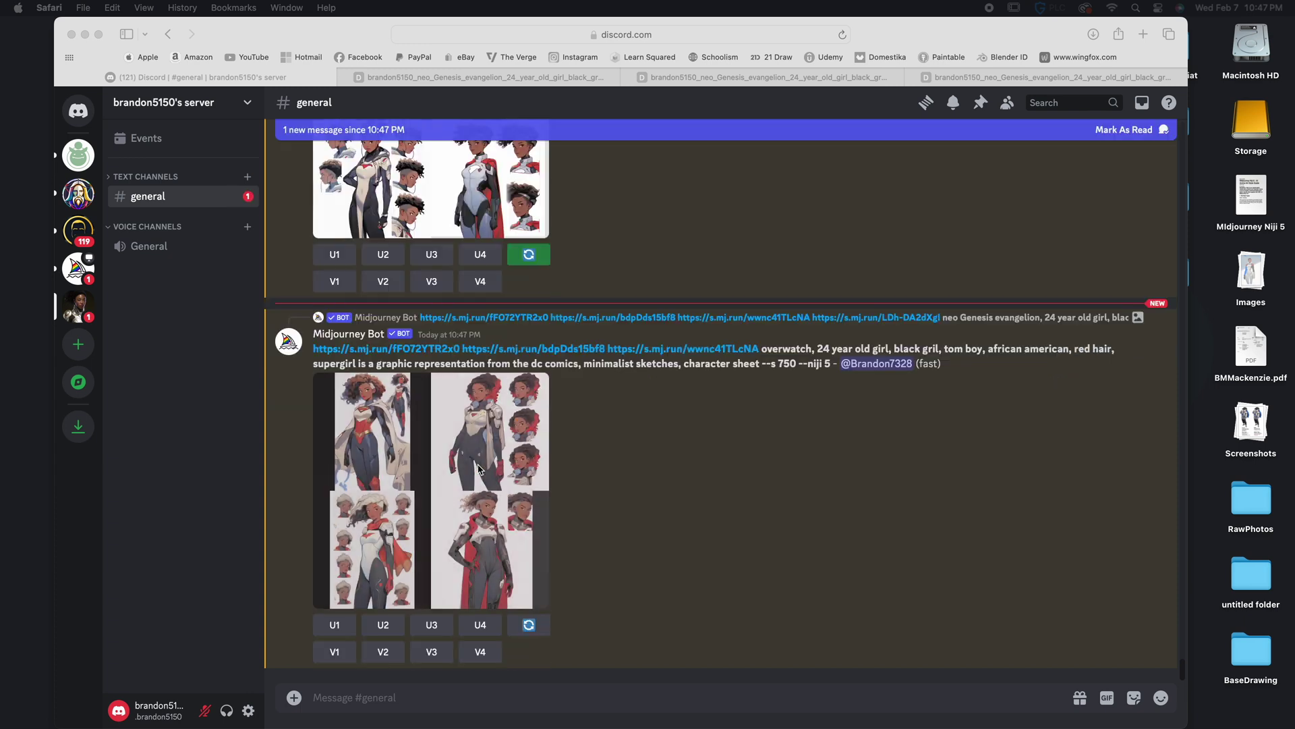
# Open the finished Overwatch red-hair grid full size in the browser and enlarge it.
pyautogui.click(378, 482)
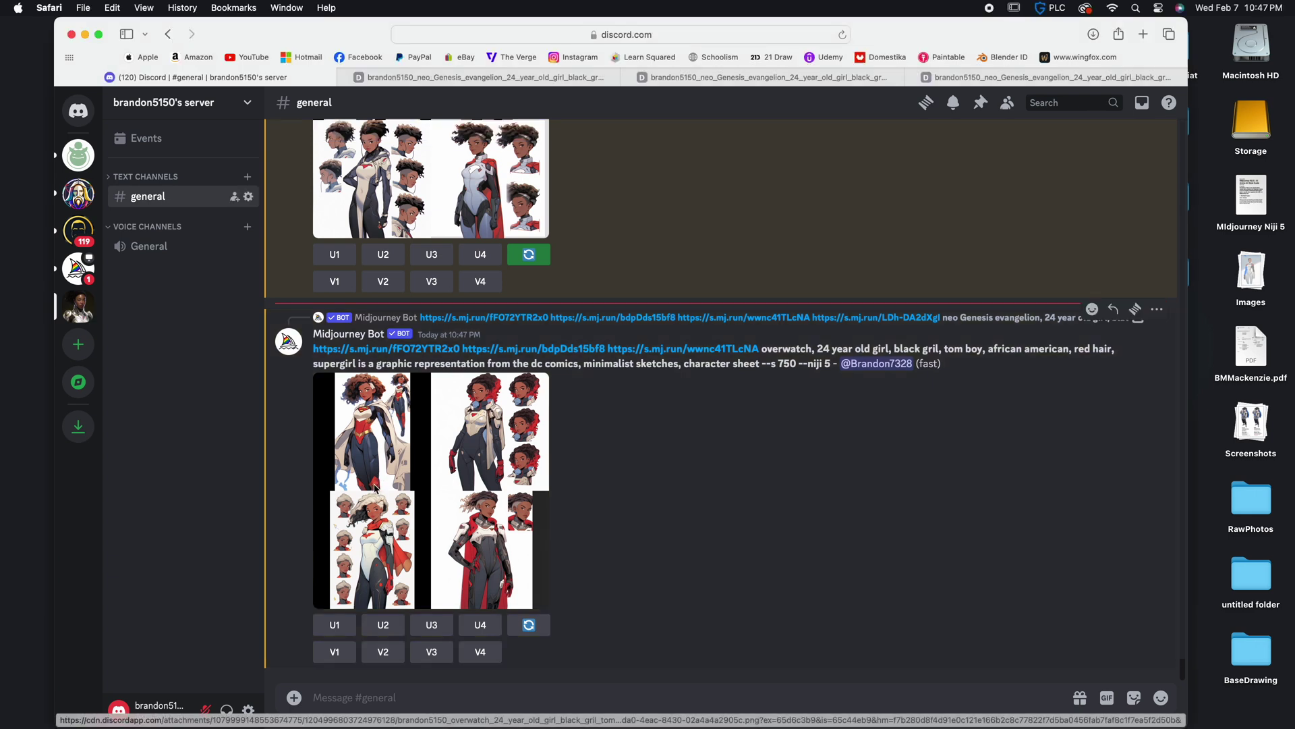
pyautogui.rightClick(378, 482)
pyautogui.click(368, 483)
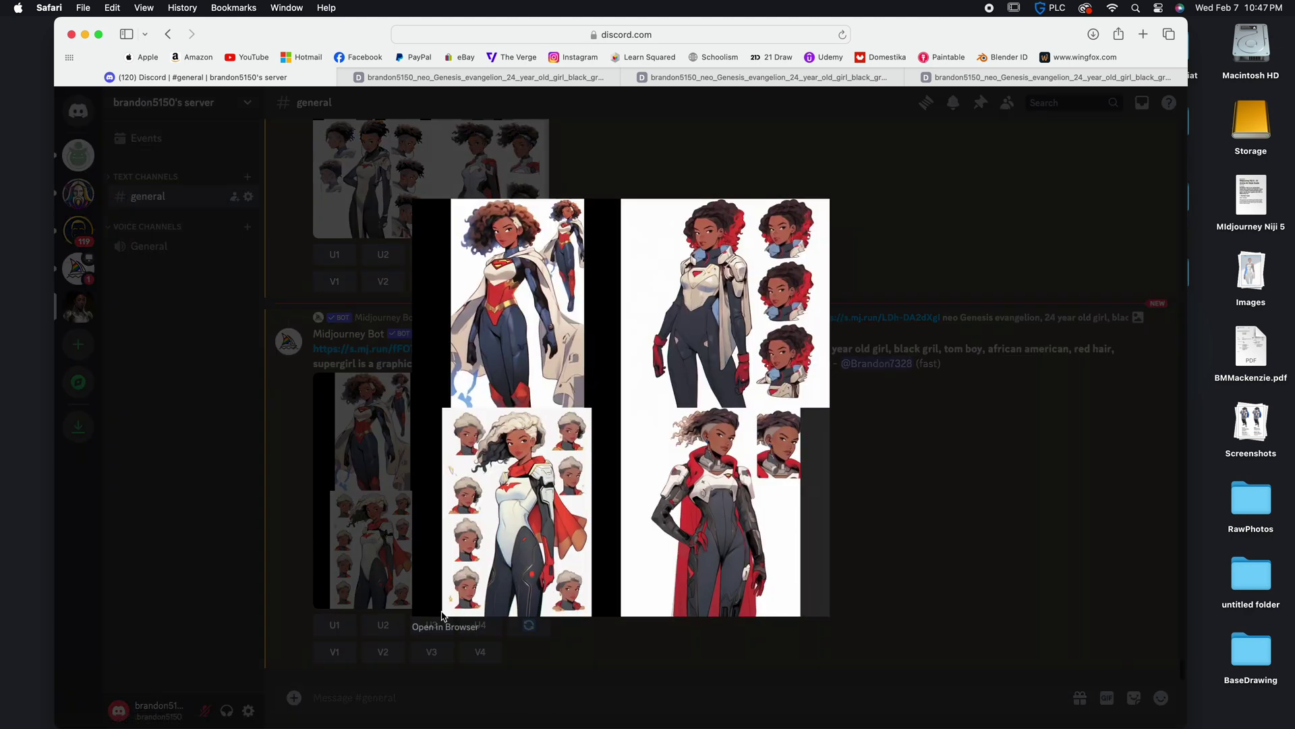
pyautogui.click(445, 626)
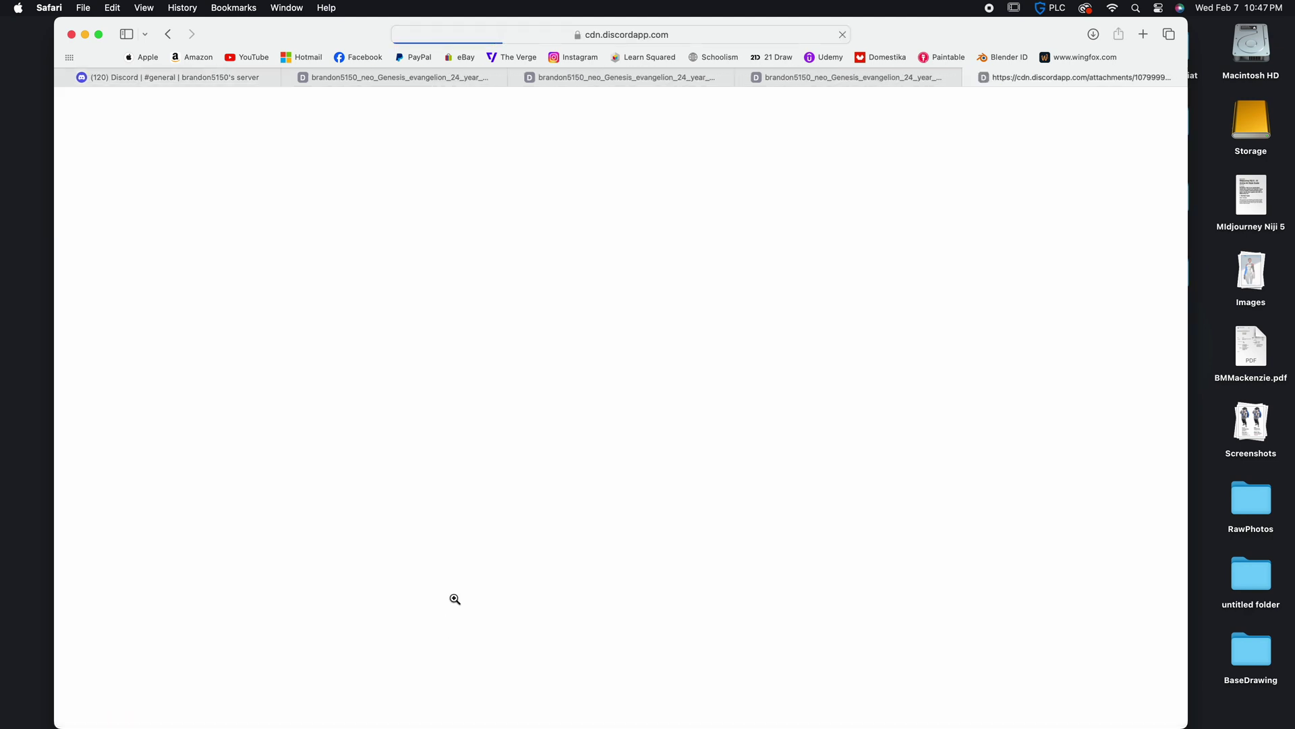
pyautogui.click(478, 365)
# Examine the four character designs and head studies in the Overwatch grid, then return to the Discord channel and close the preview.
pyautogui.scroll(8, 478, 364)
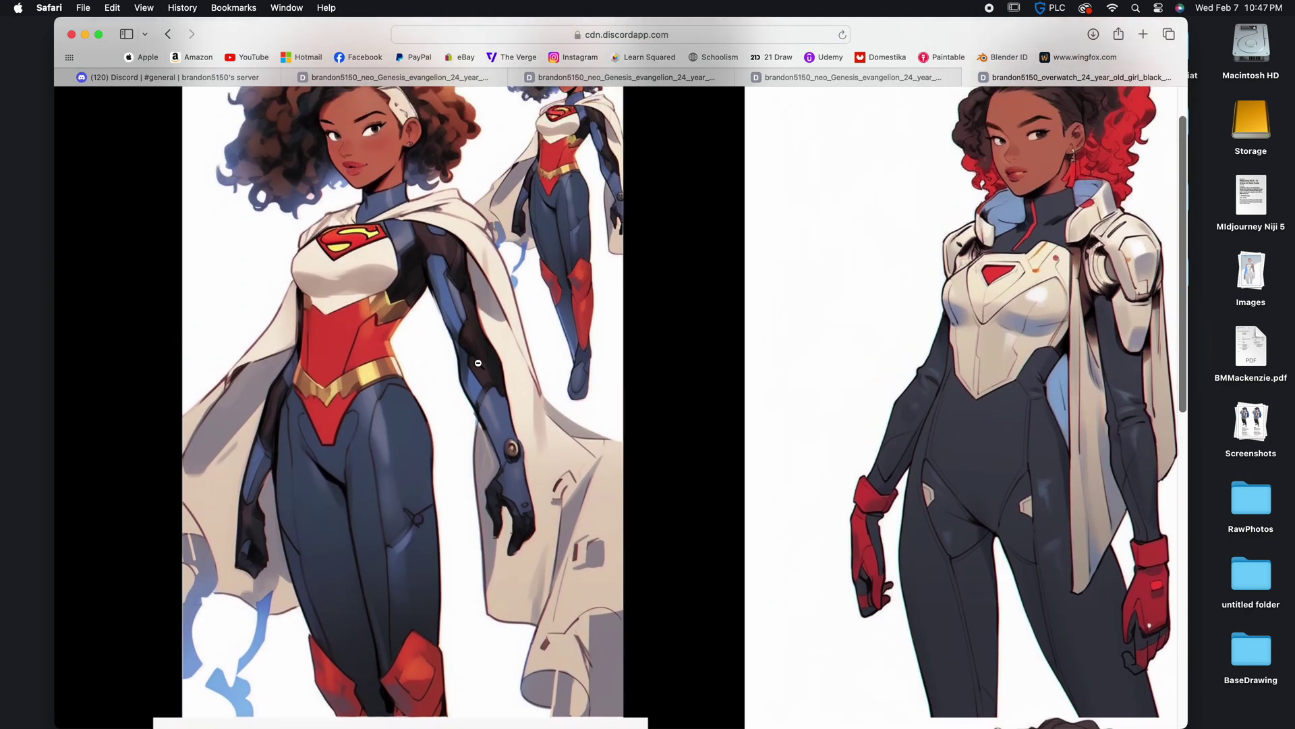
pyautogui.scroll(-2, 478, 364)
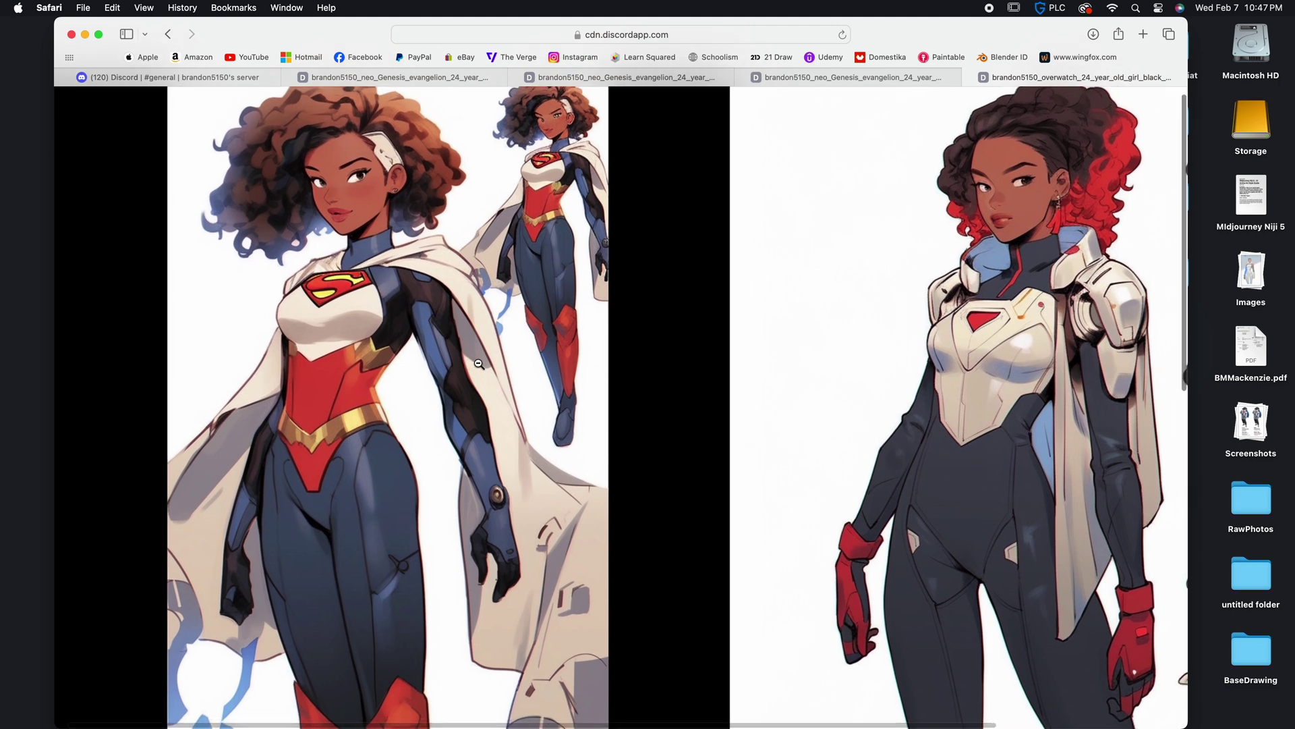
pyautogui.scroll(-3, 318, 290)
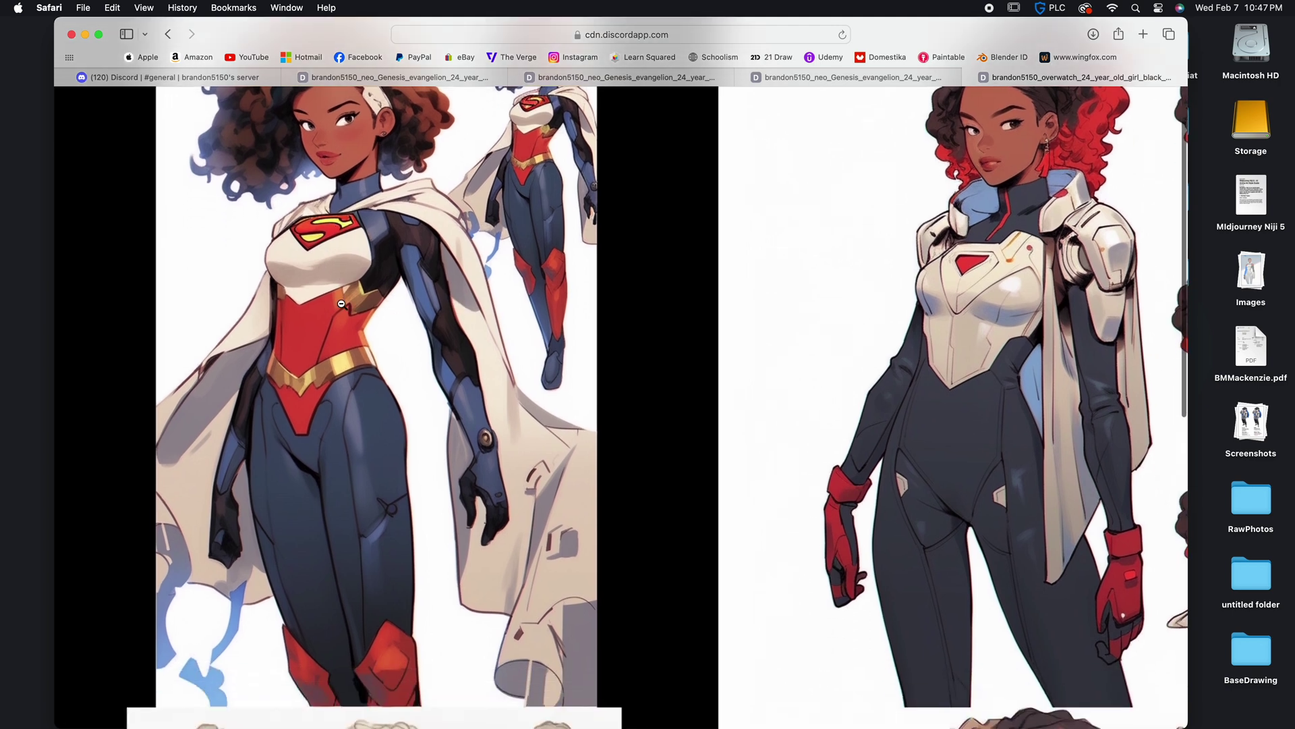
pyautogui.hscroll(5, 342, 305)
pyautogui.hscroll(-1, 342, 305)
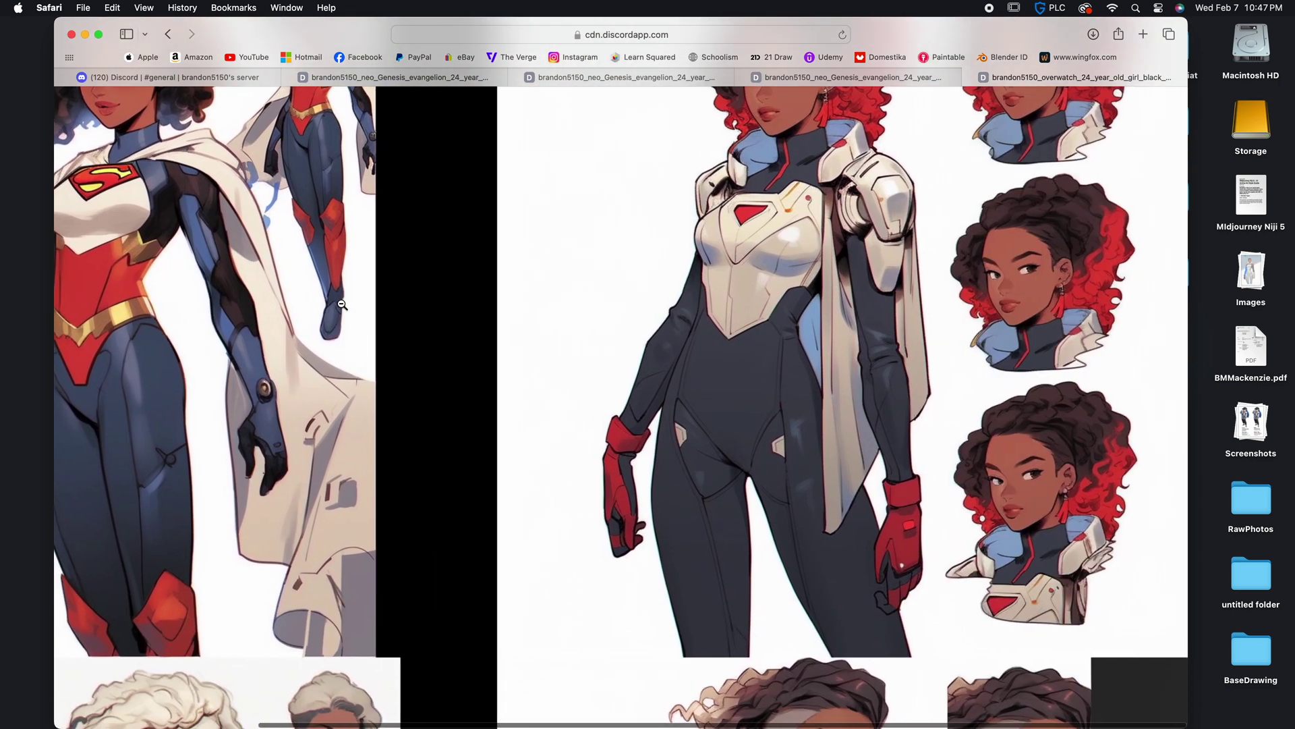
pyautogui.scroll(5, 820, 364)
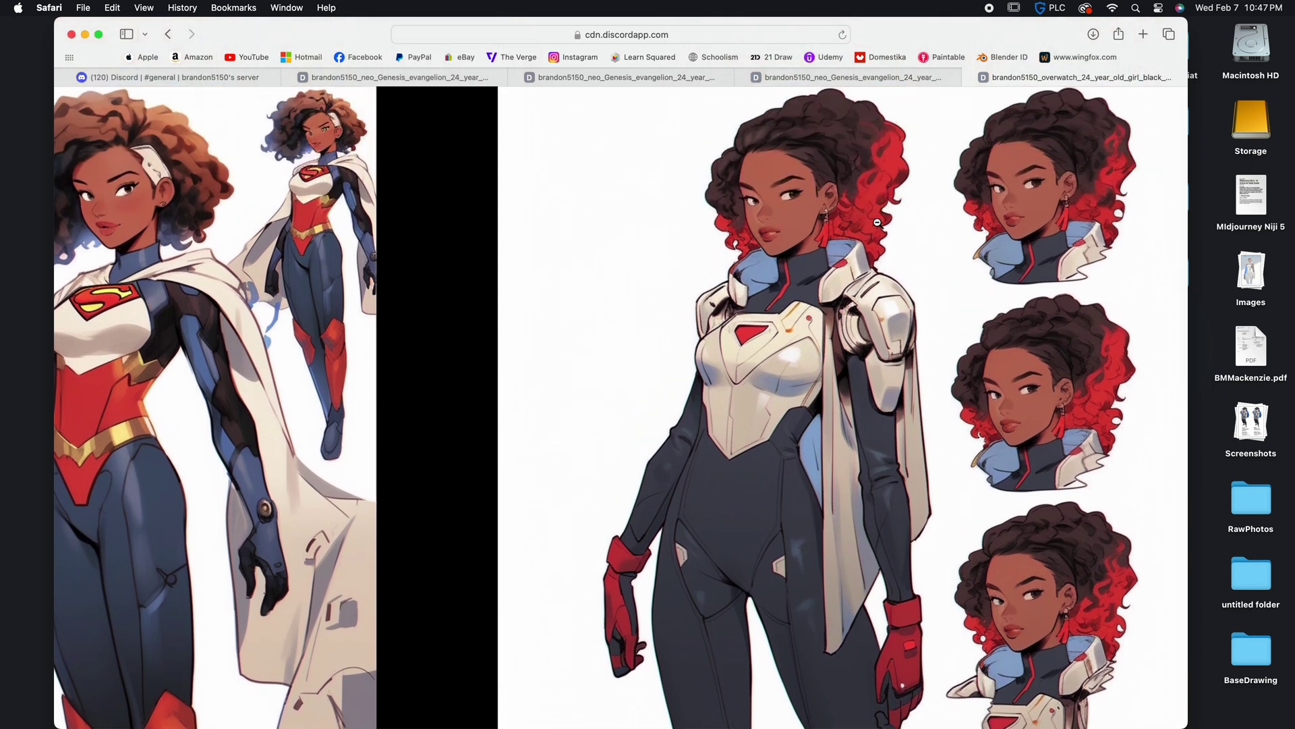
pyautogui.scroll(-10, 877, 222)
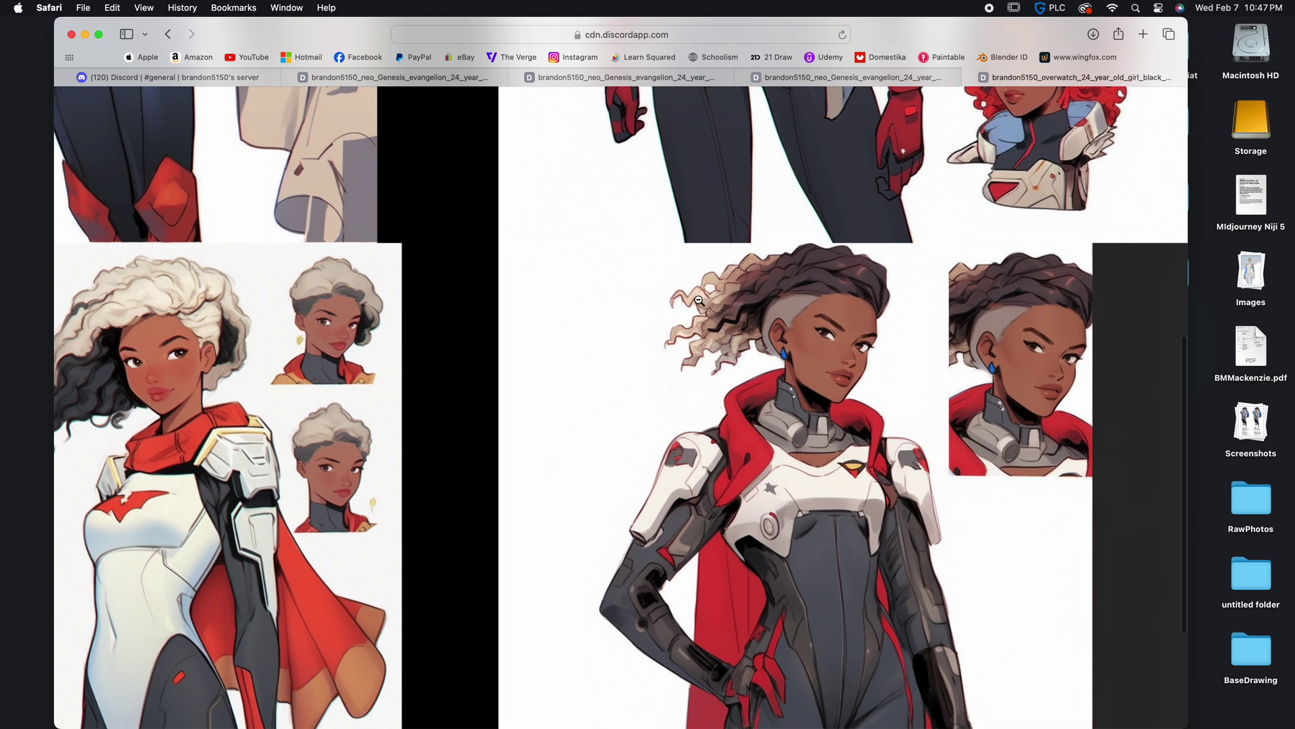
pyautogui.scroll(-4, 698, 300)
pyautogui.hscroll(-5, 698, 300)
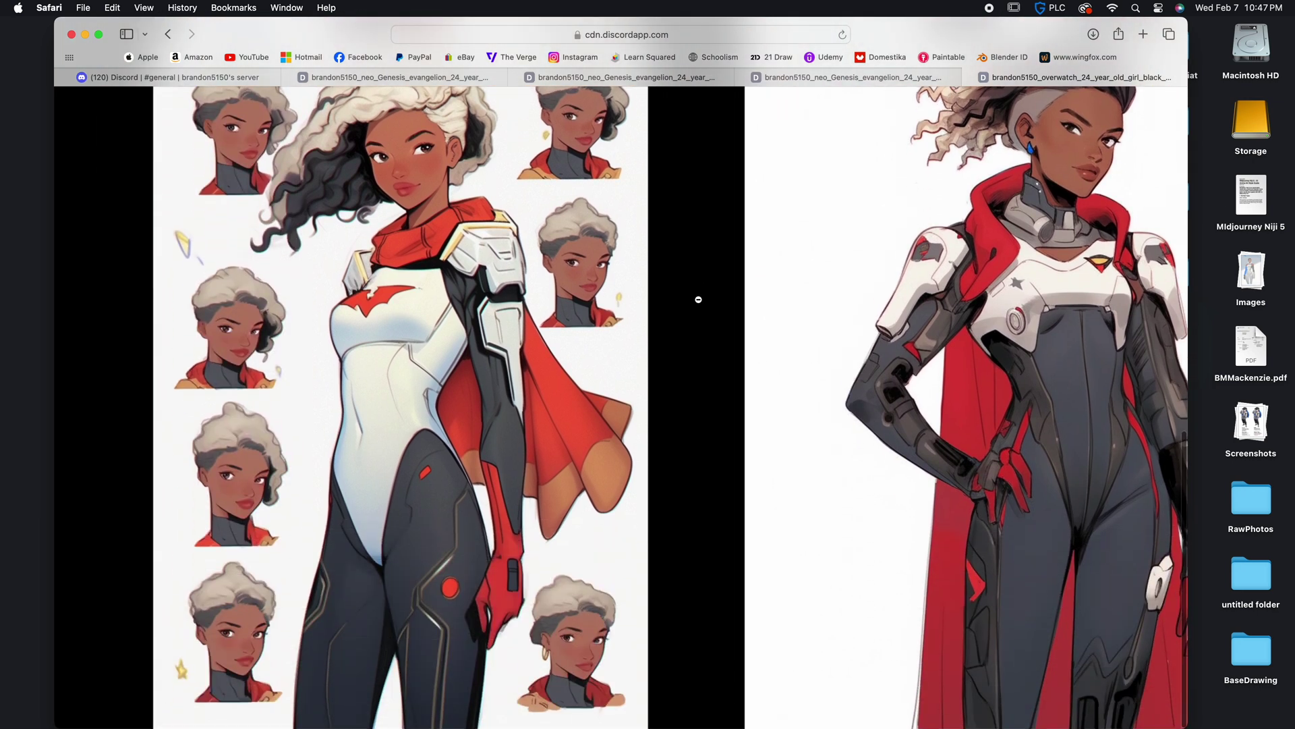
pyautogui.hscroll(5, 698, 299)
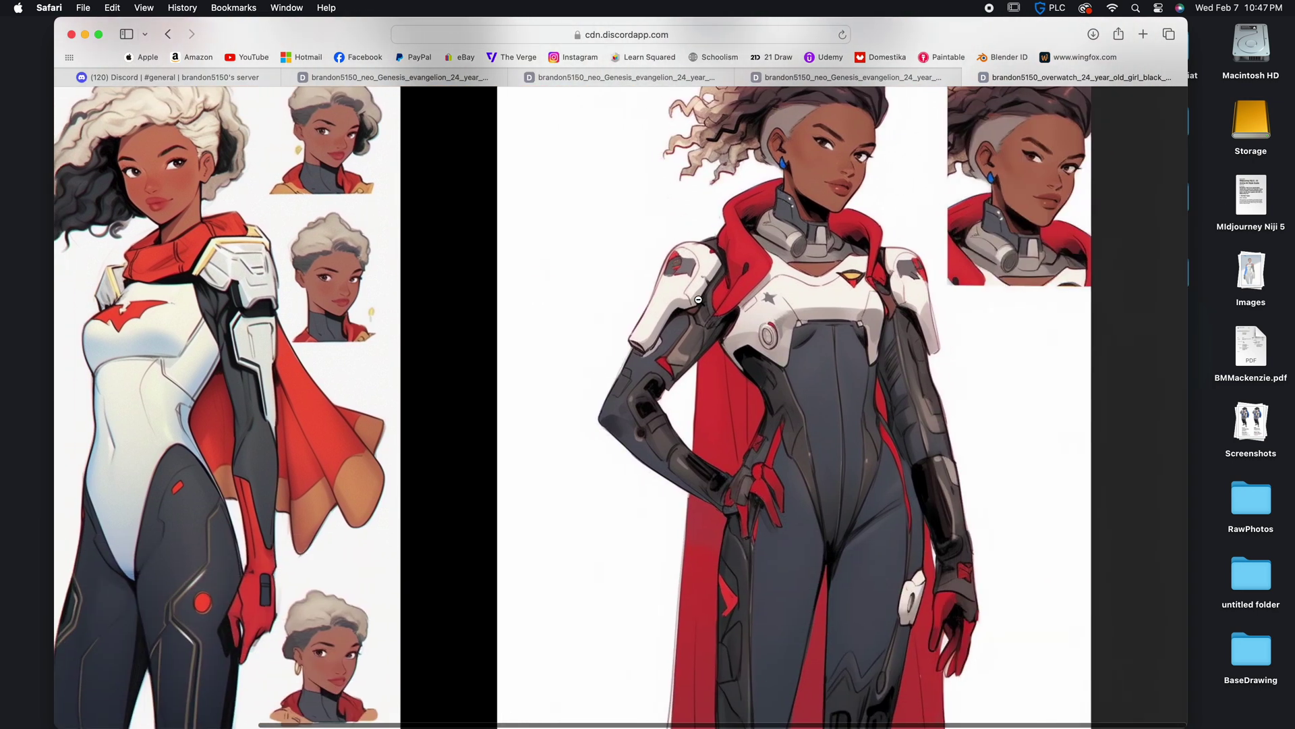
pyautogui.scroll(10, 699, 300)
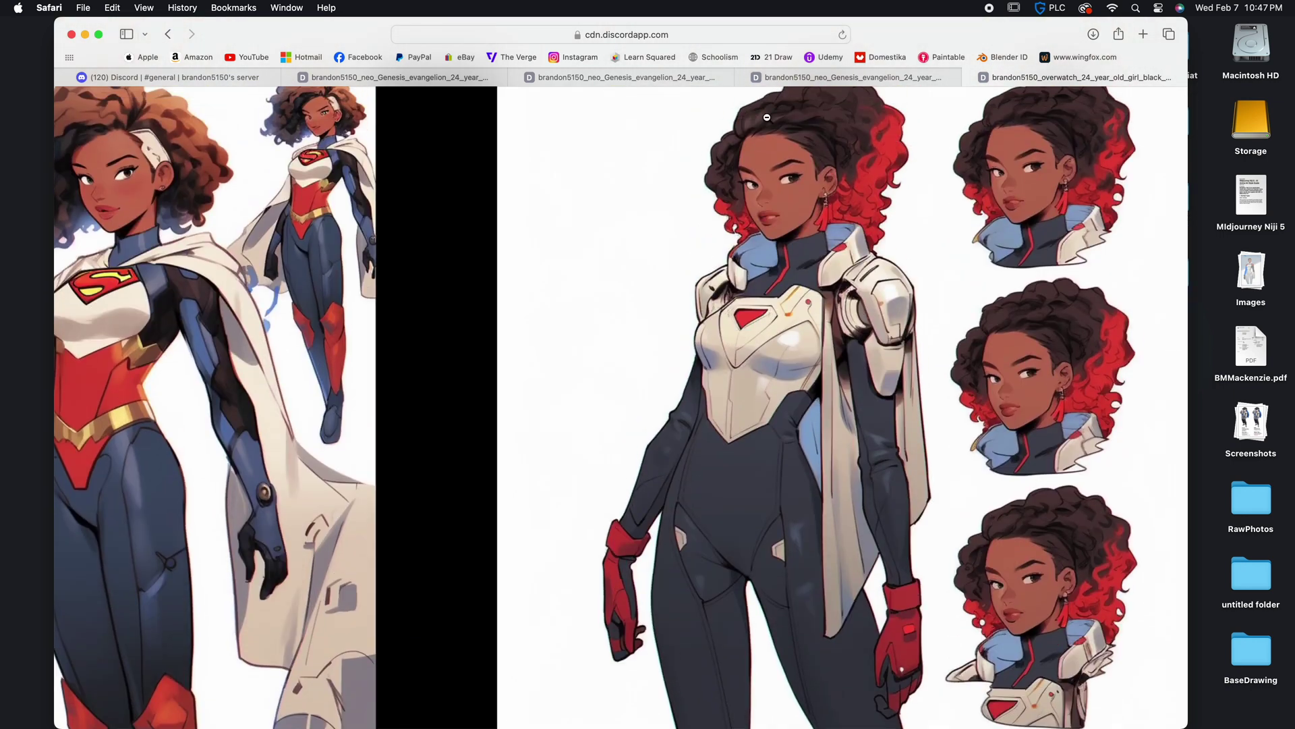
pyautogui.click(203, 80)
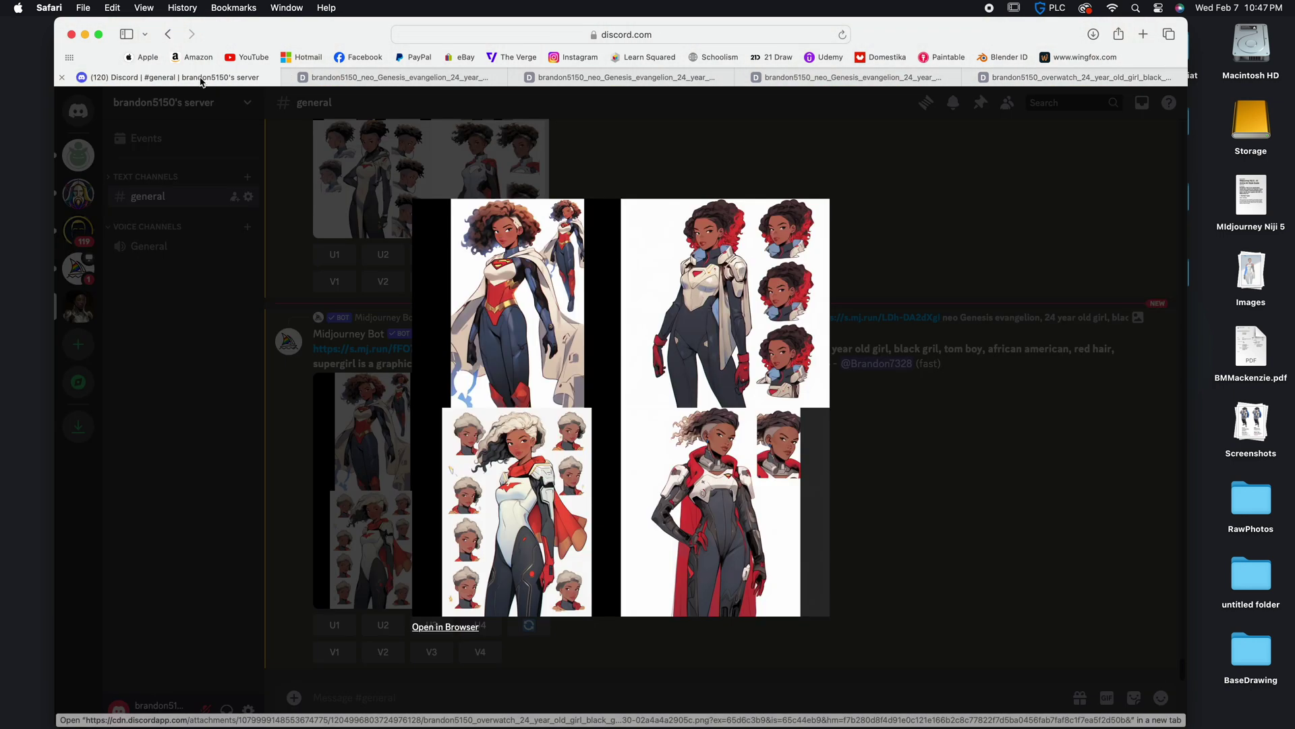
pyautogui.click(253, 298)
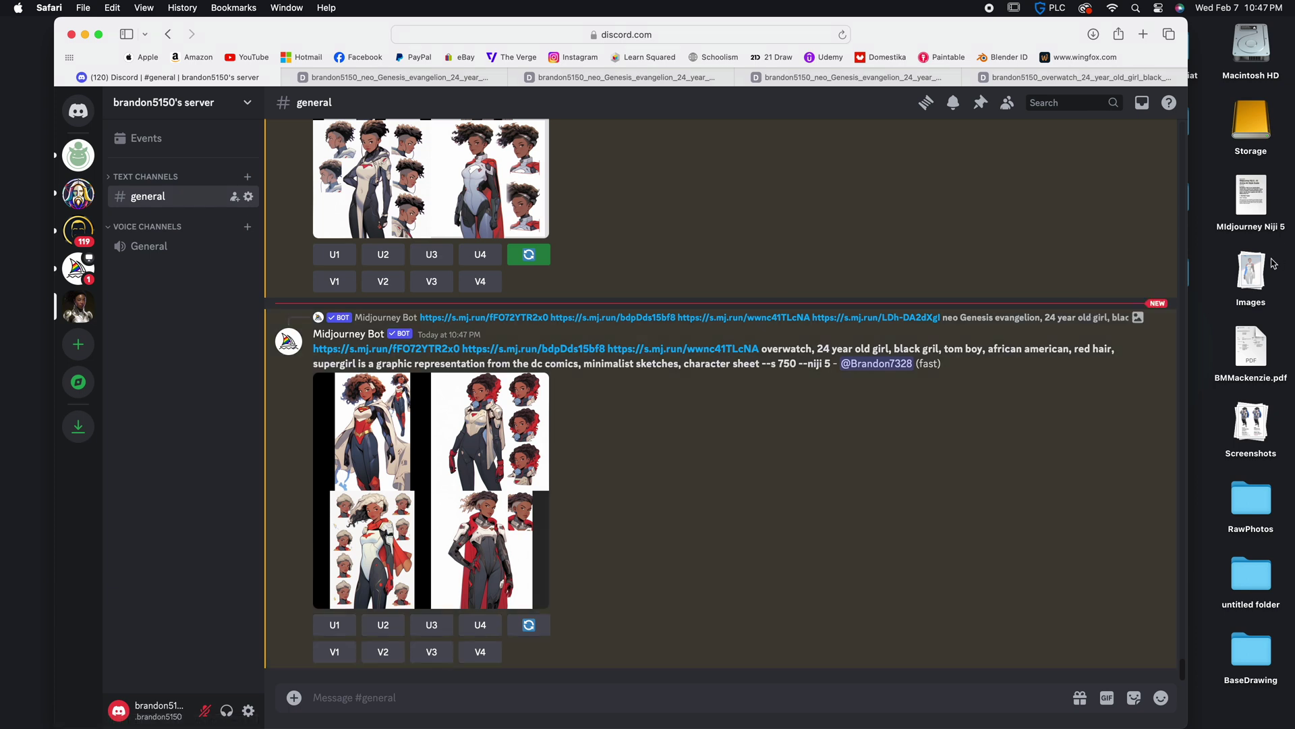
# Copy the web address of the white-bodysuit woman reference image on the Midjourney site and return to the Discord channel.
pyautogui.click(1254, 270)
pyautogui.click(1254, 270)
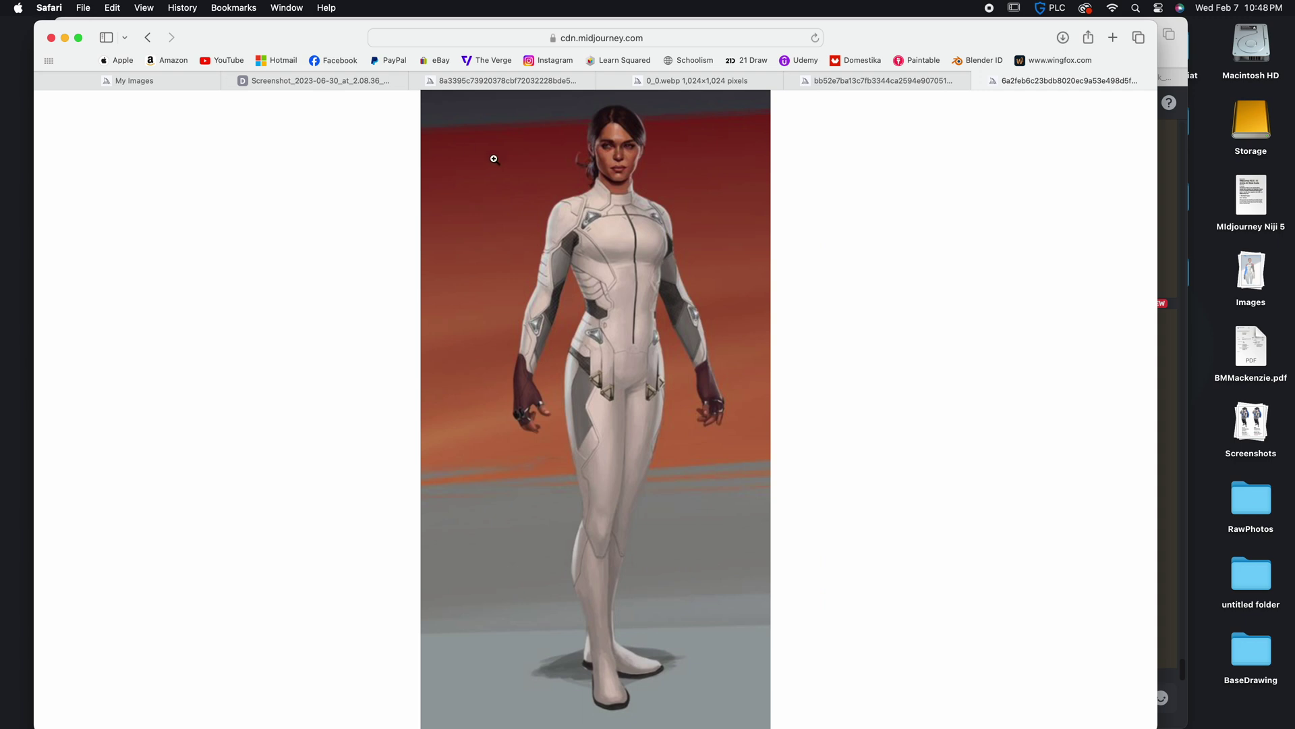
pyautogui.click(670, 41)
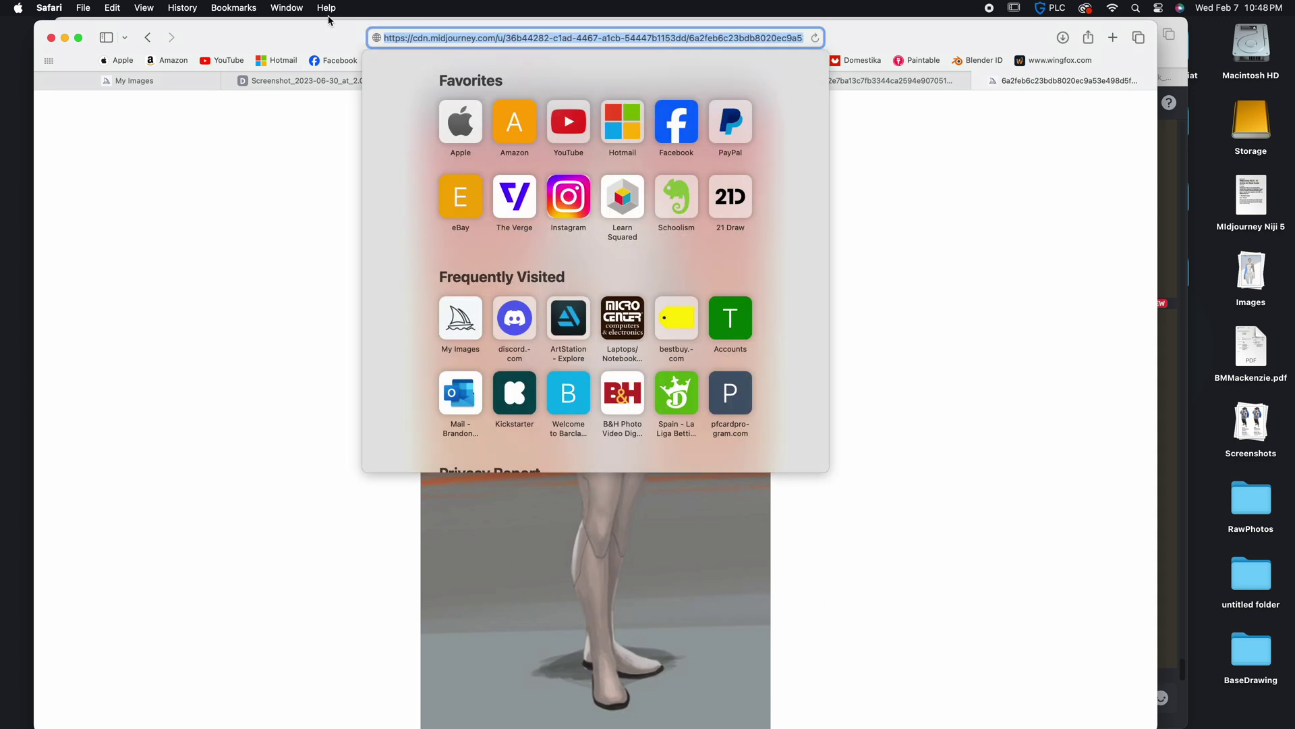
pyautogui.press('Escape')
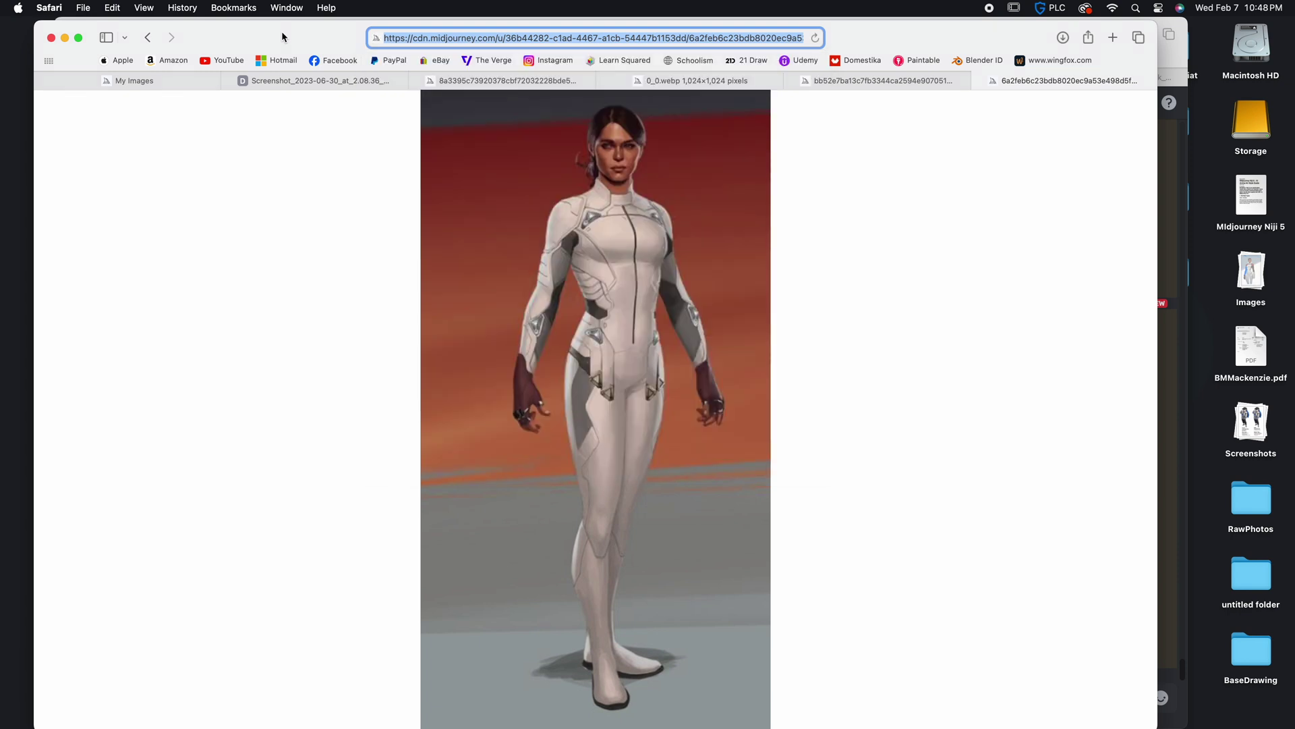
pyautogui.press('super+grave')
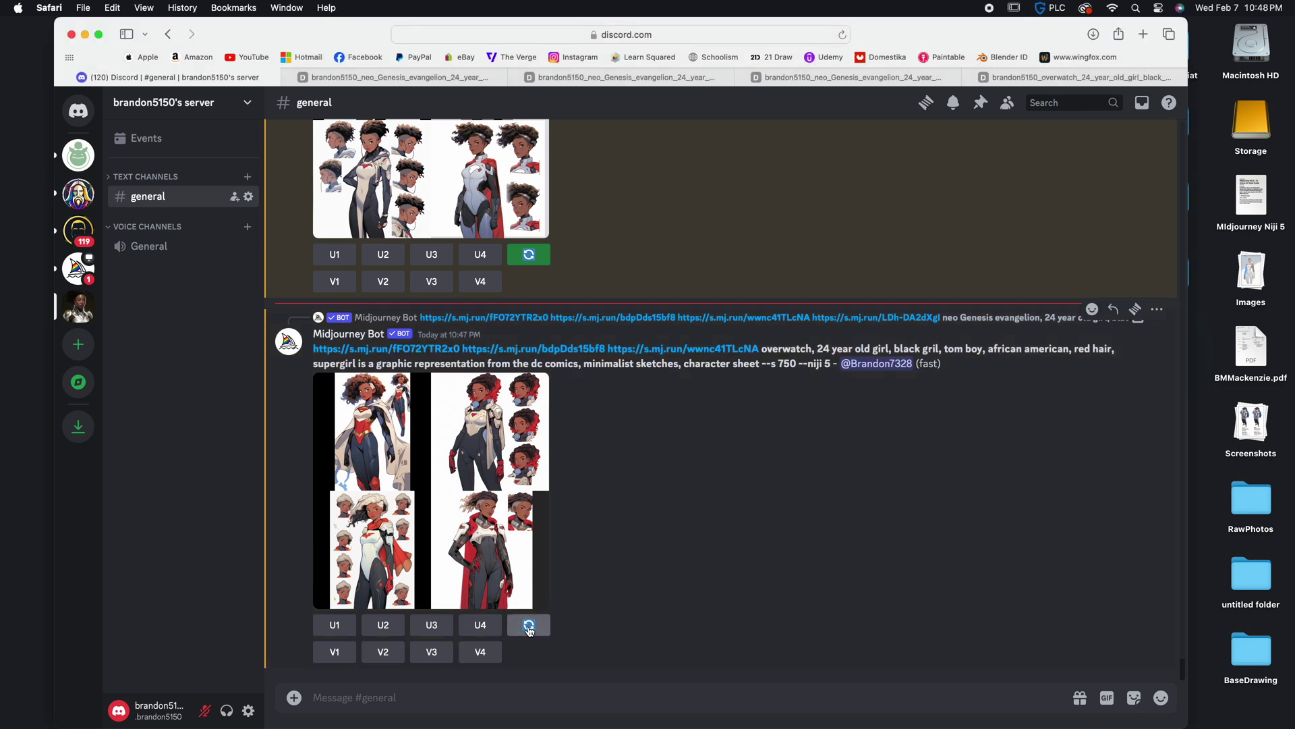
# Open the rerun prompt for the Overwatch grid and paste the copied image address before the first reference link, separated by a space.
pyautogui.click(529, 625)
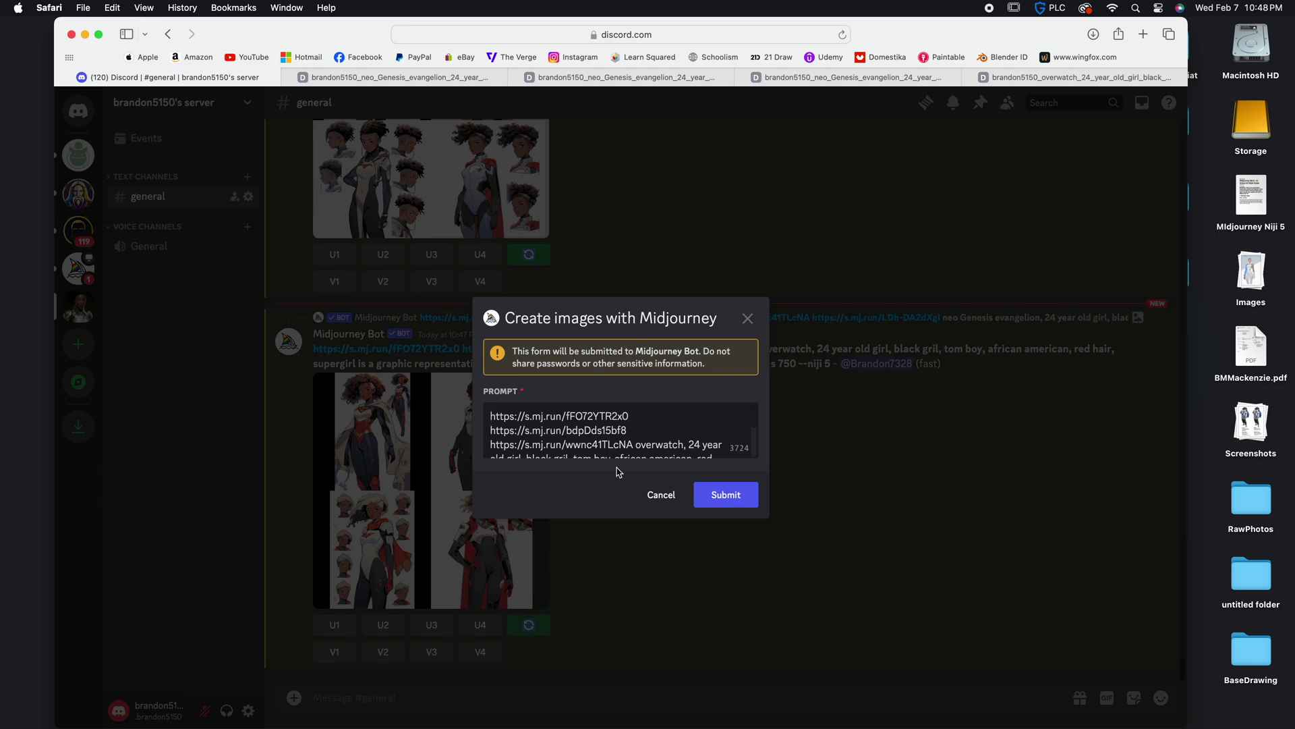
pyautogui.write('https://cdn.midjourney.com/u/36b44282-c1ad-4467-a1cb-54447b1153dd/6a2feb6c23bdb8020ec9a53e498d5f82e0bca35739ec6589f915bf04ccdeea2f.png')
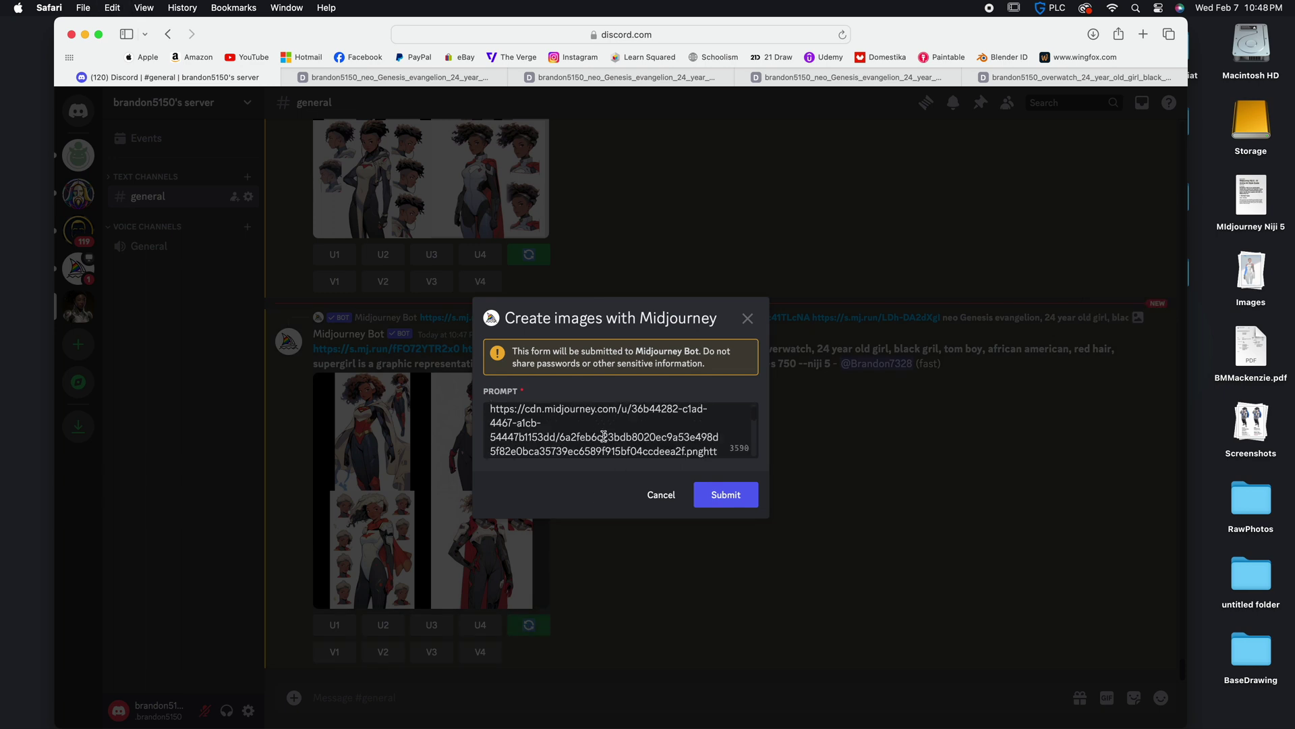
pyautogui.scroll(-5, 603, 436)
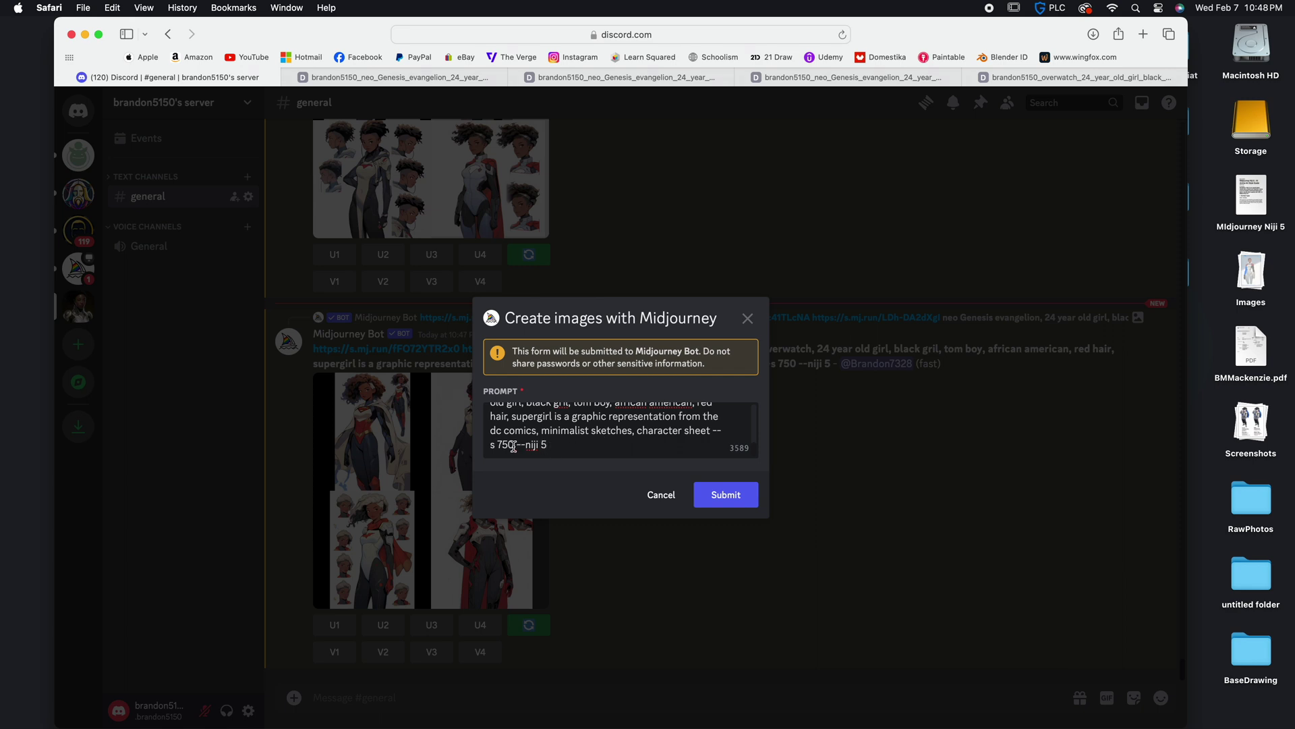
# Set the model version at the end of the prompt to --niji 6, review the prompt text and submit it to Midjourney.
pyautogui.moveTo(515, 445); pyautogui.dragTo(501, 447)
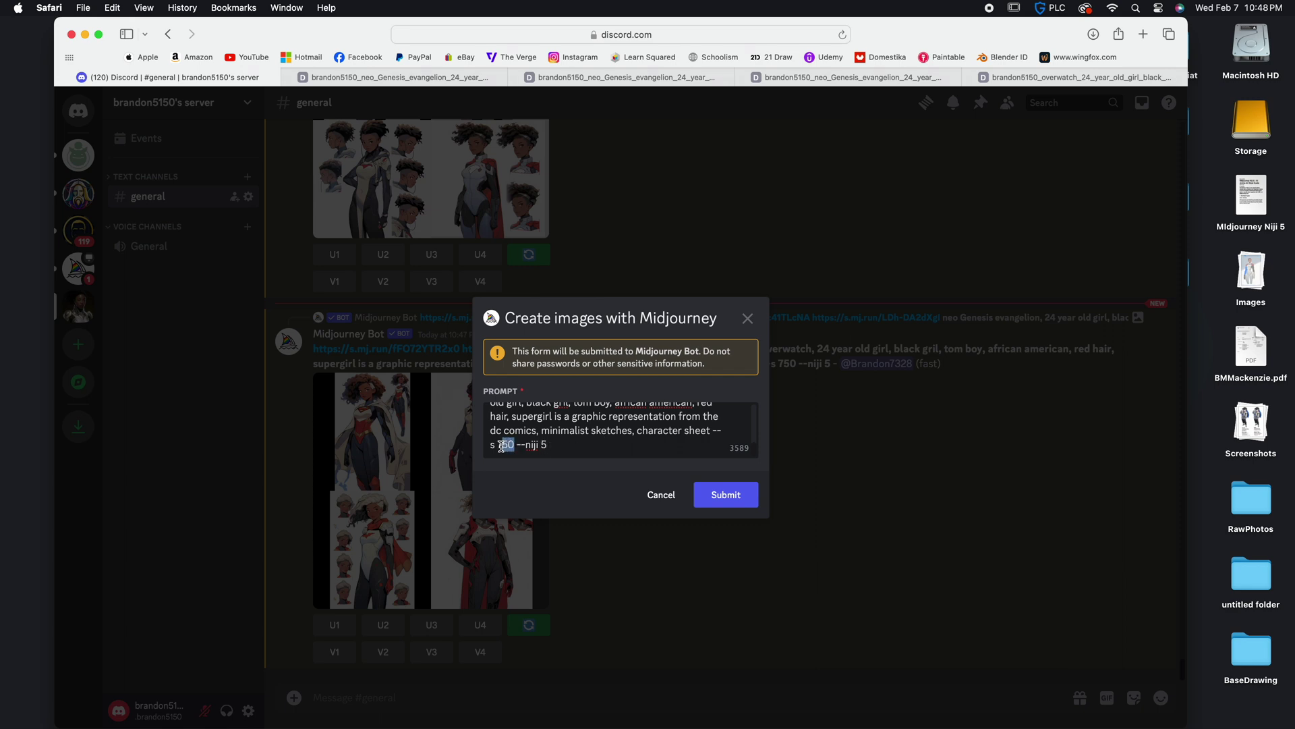
pyautogui.click(545, 444)
pyautogui.press('BackSpace')
pyautogui.write('6')
pyautogui.scroll(5, 608, 440)
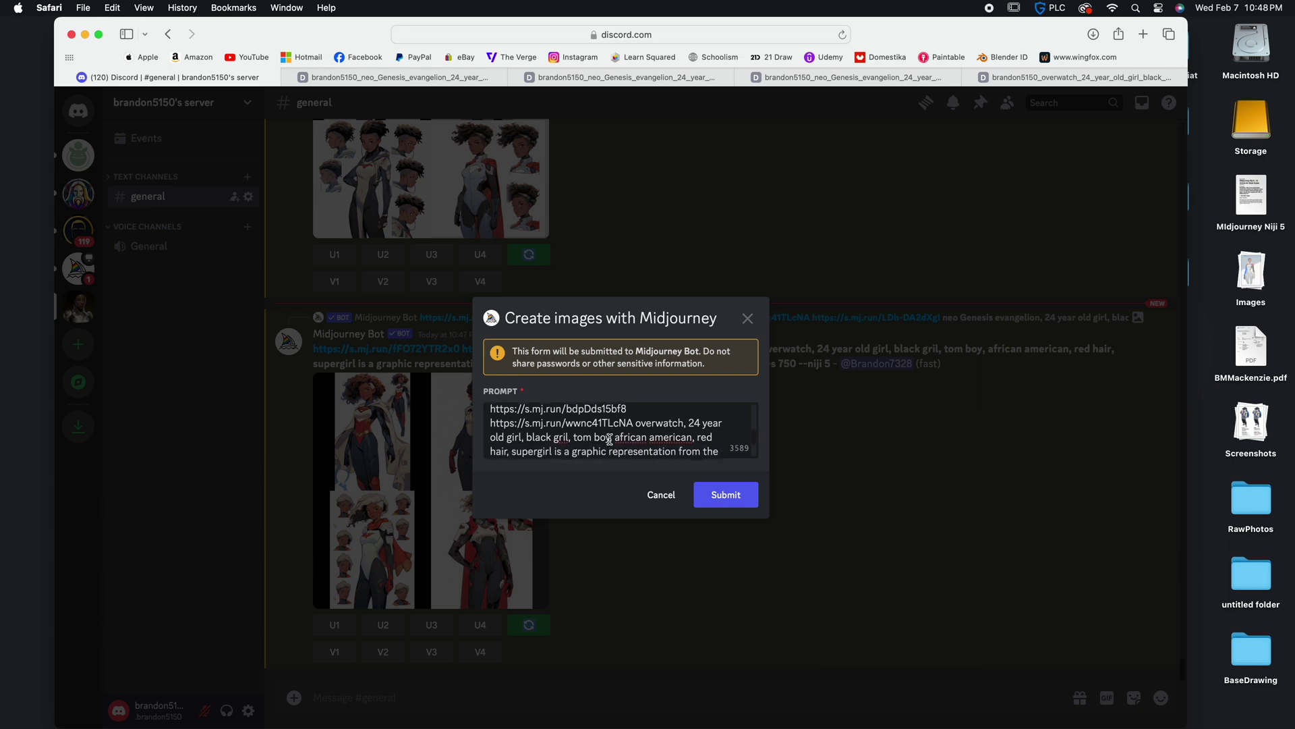
pyautogui.scroll(-1, 609, 439)
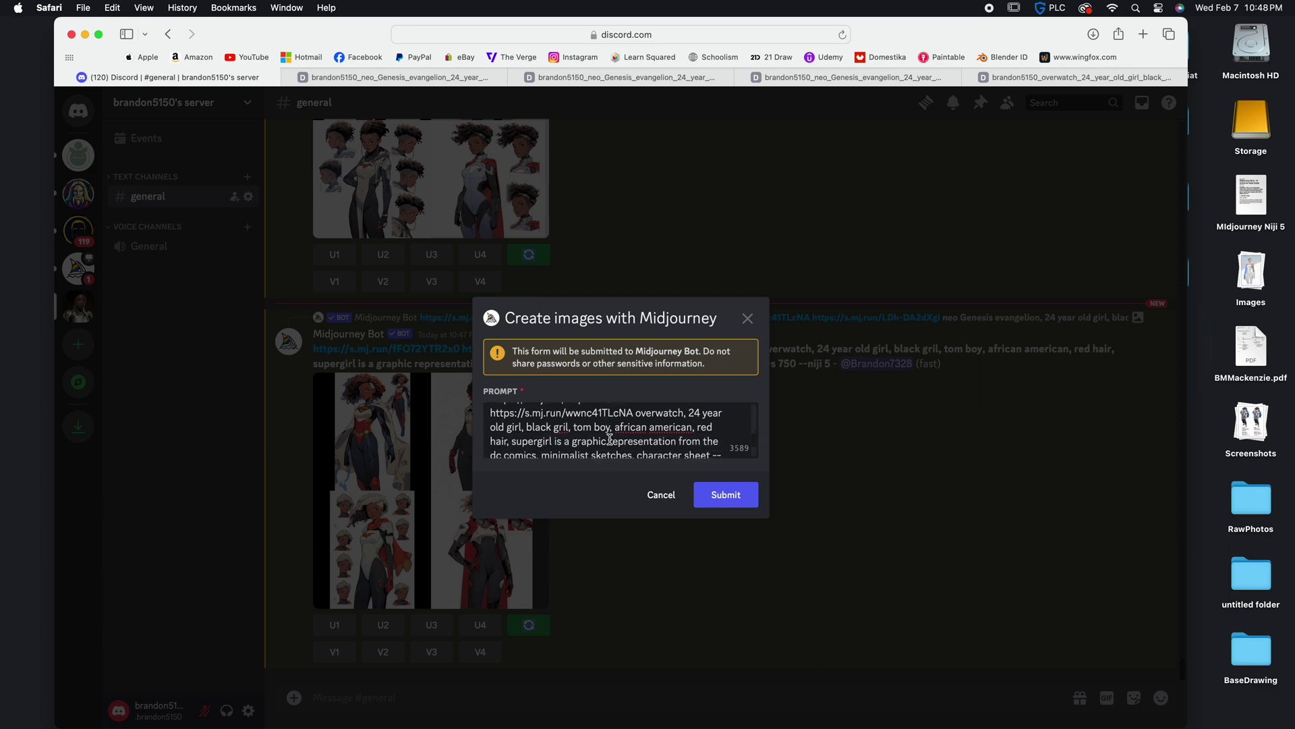
pyautogui.click(721, 496)
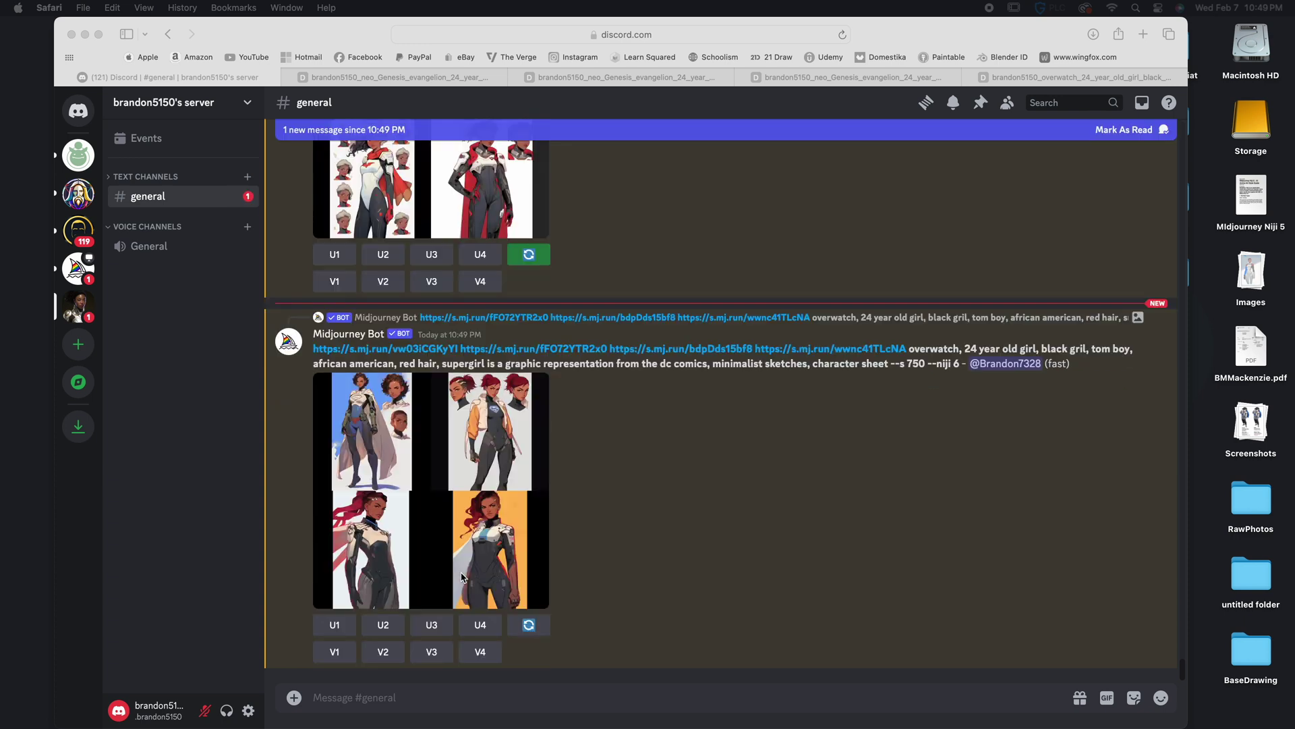
# Open the newly generated Niji 6 Overwatch grid in its own browser tab and enlarge it to full size.
pyautogui.click(374, 503)
pyautogui.click(374, 503)
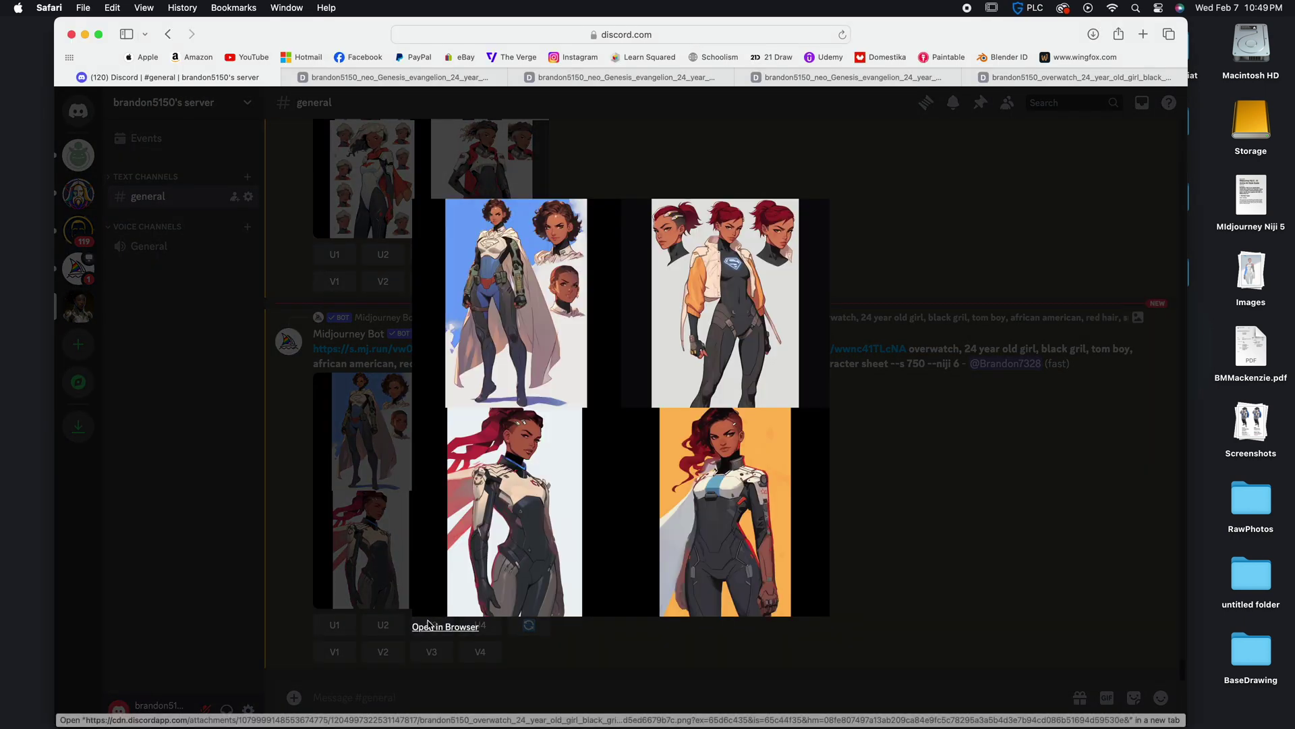
pyautogui.click(428, 624)
pyautogui.click(464, 317)
# Examine the outfits, hairstyles and head studies of the upper two designs, then the bodysuits of the lower two.
pyautogui.scroll(1, 464, 317)
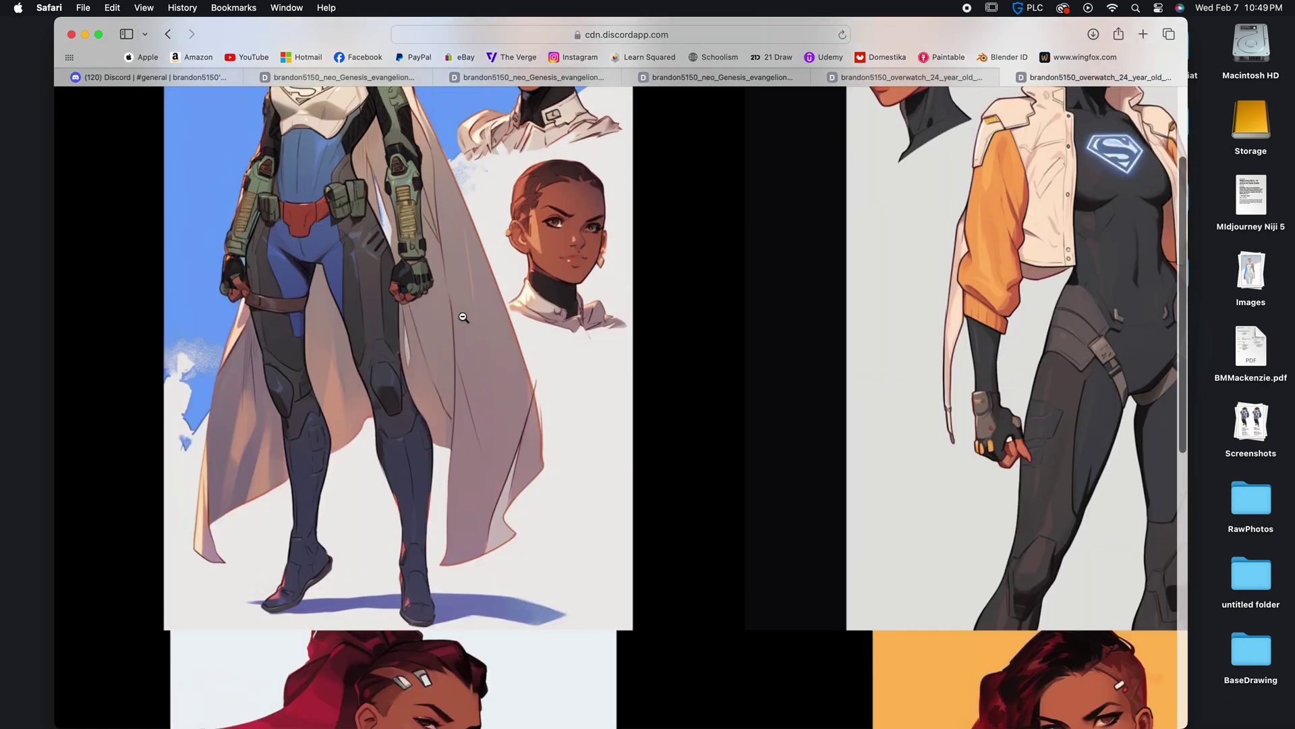
pyautogui.scroll(3, 464, 317)
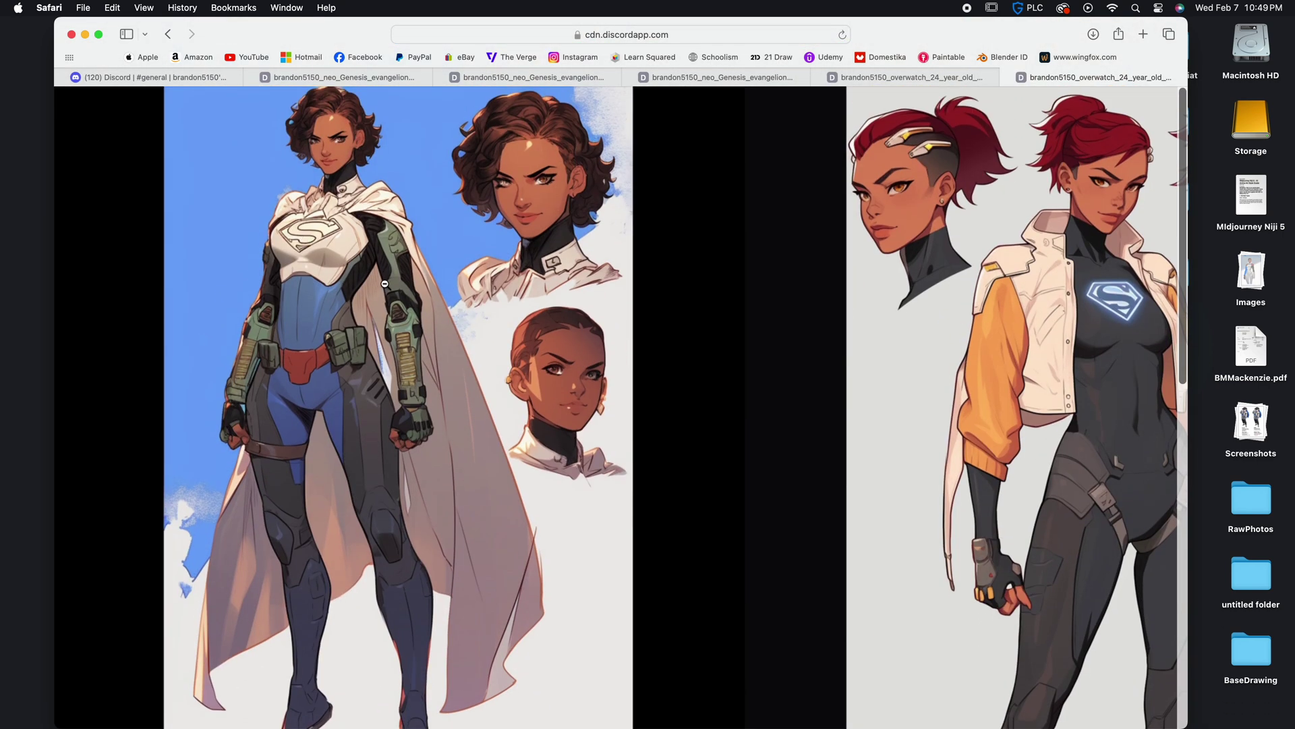
pyautogui.scroll(1, 384, 283)
pyautogui.hscroll(5, 385, 283)
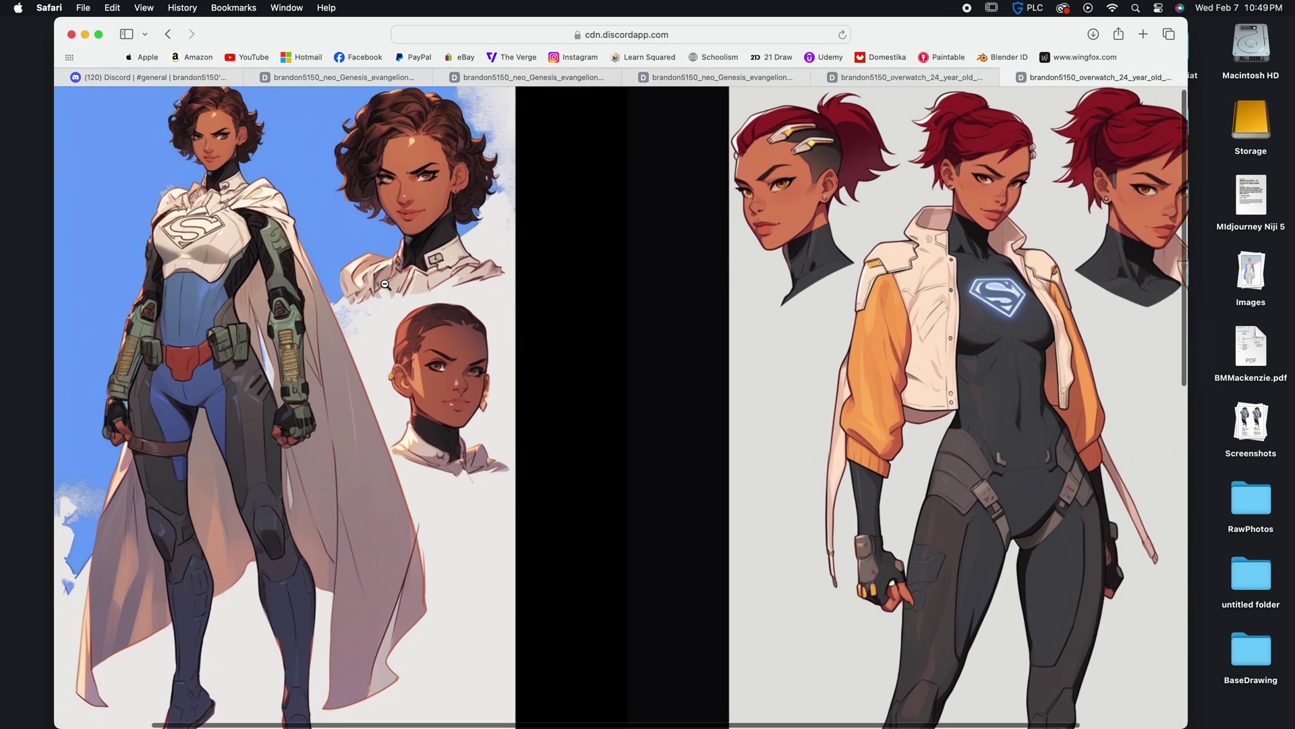
pyautogui.hscroll(4, 385, 284)
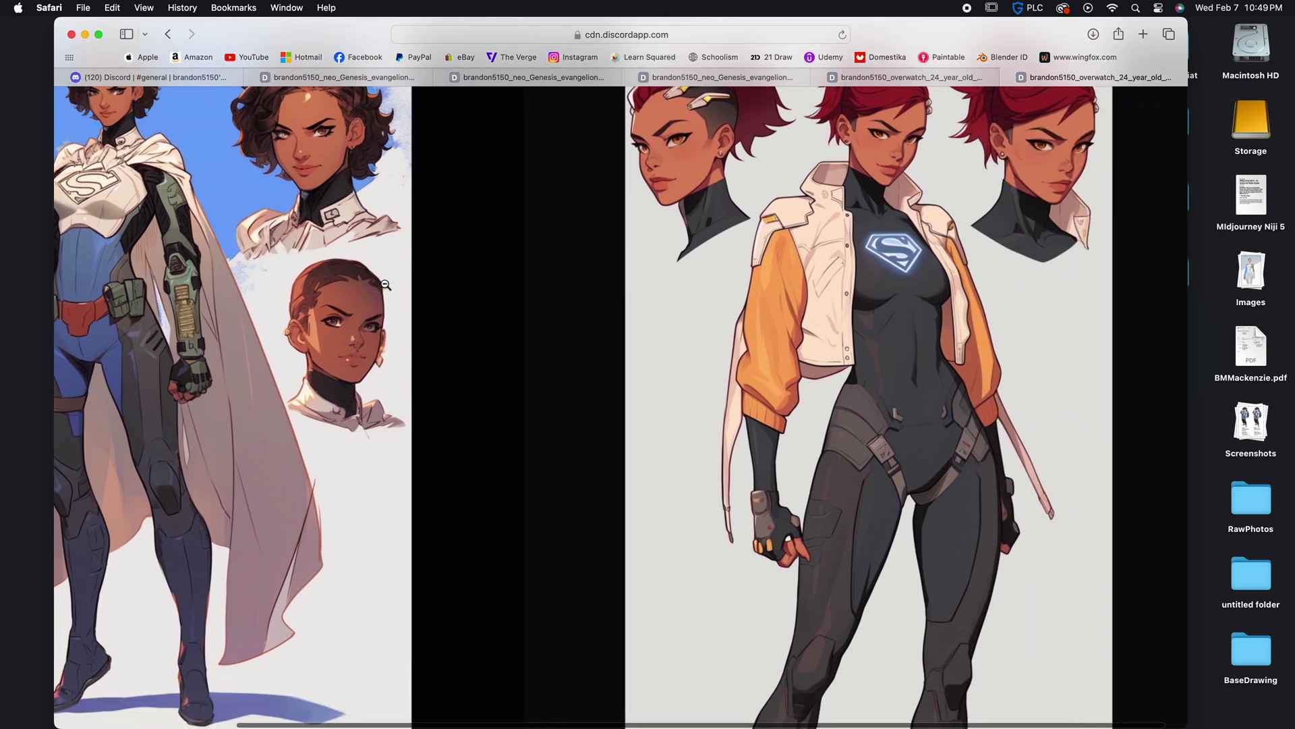
pyautogui.scroll(-5, 385, 285)
pyautogui.scroll(-3, 384, 283)
pyautogui.scroll(3, 385, 284)
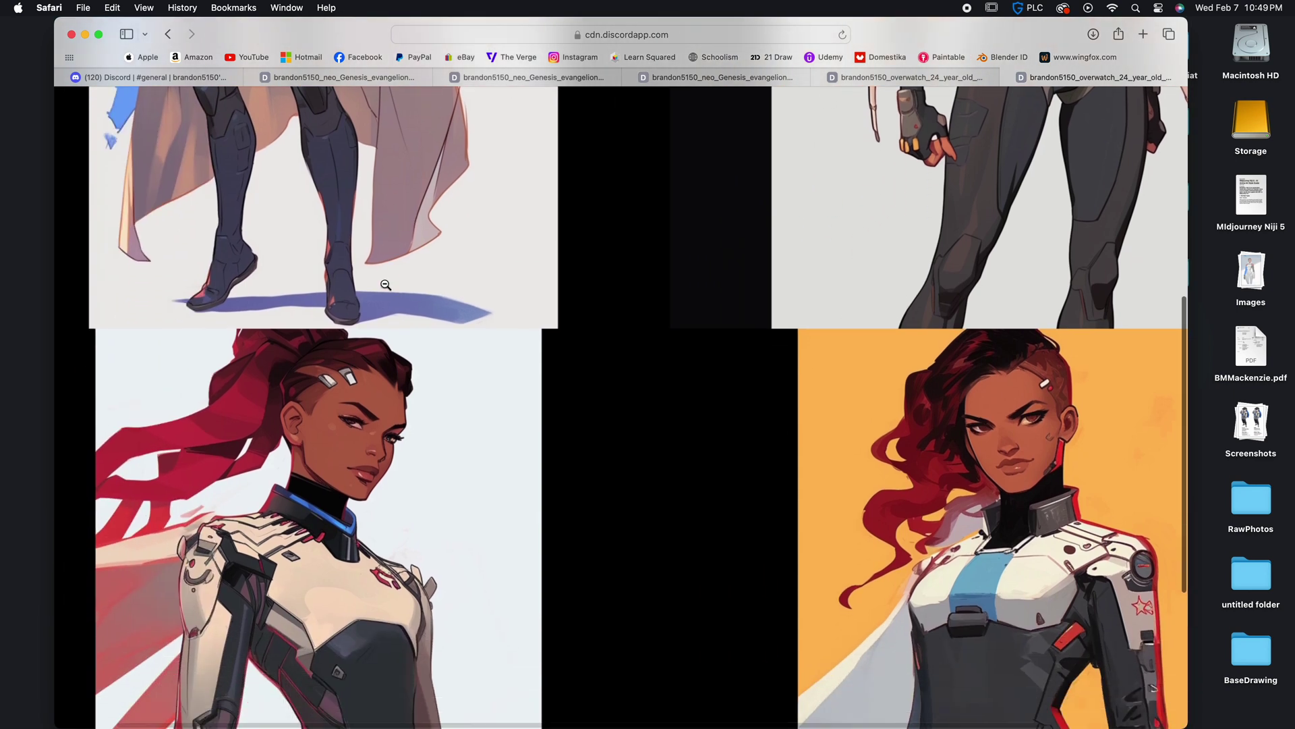
pyautogui.scroll(-4, 366, 336)
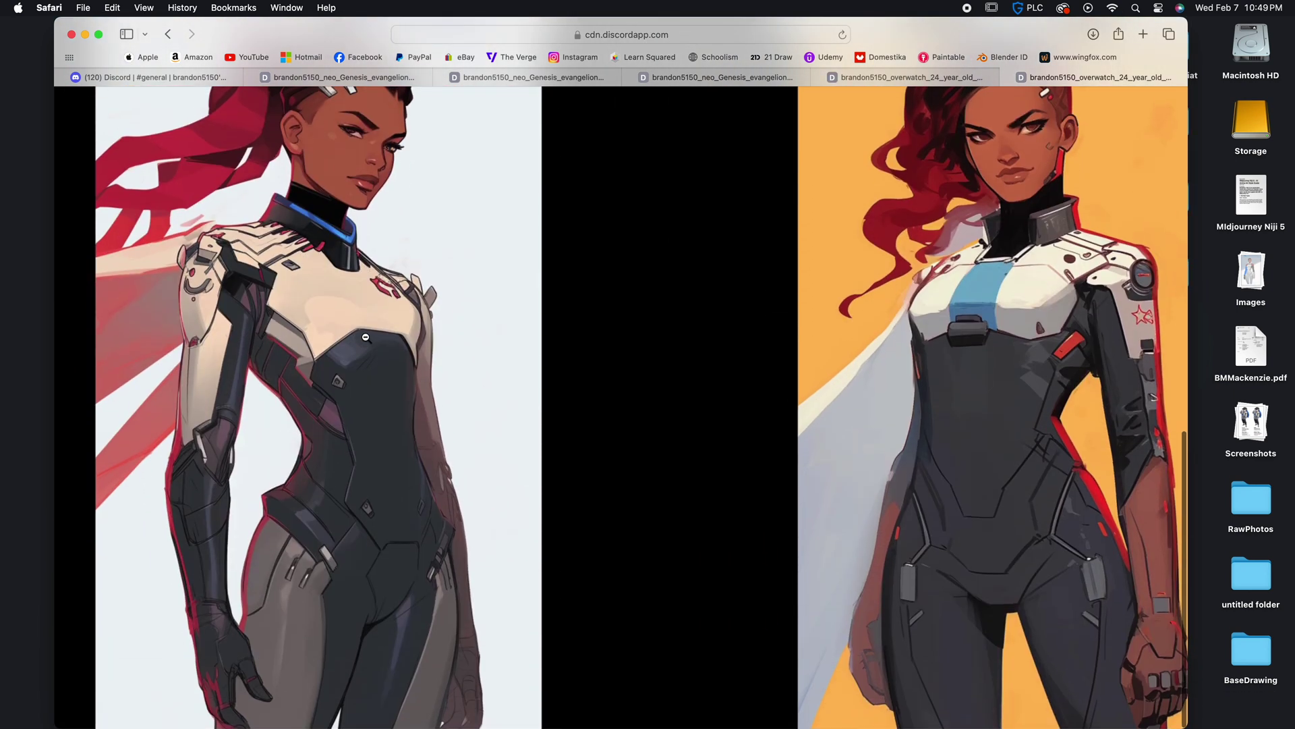